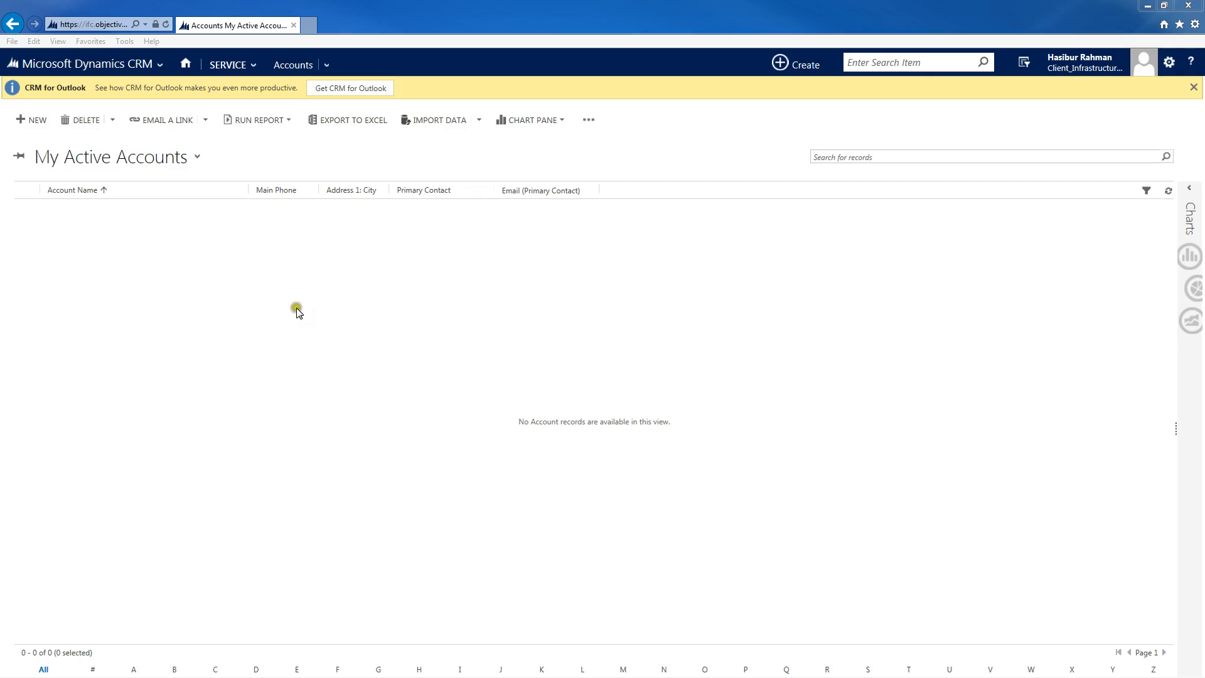
Step: Create a new account named Parent
click(169, 216)
click(34, 120)
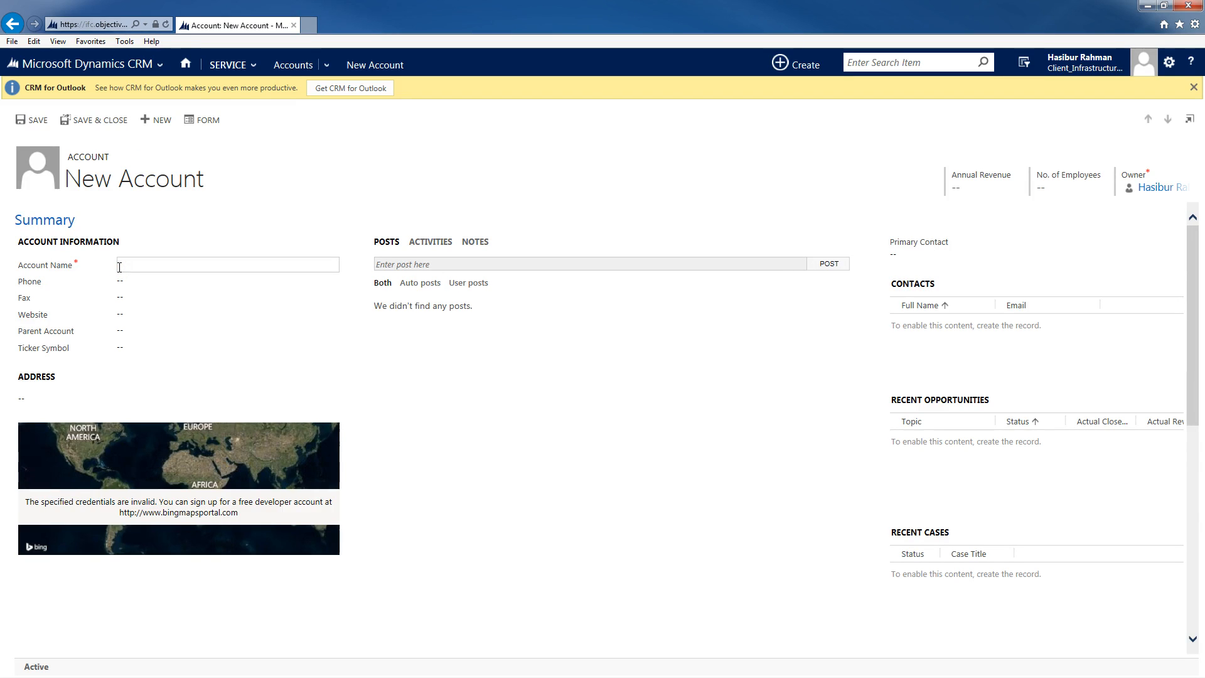
click(119, 267)
text(Parent)
key(Tab)
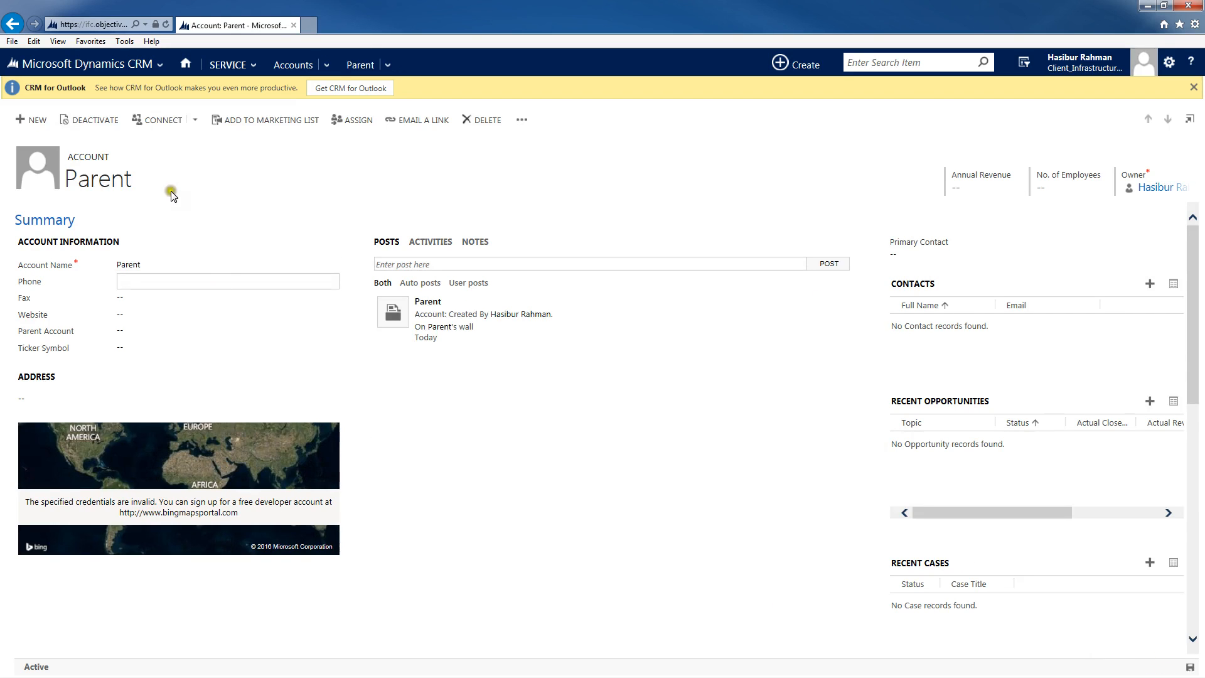
Step: Start another new account and name it Child
click(23, 119)
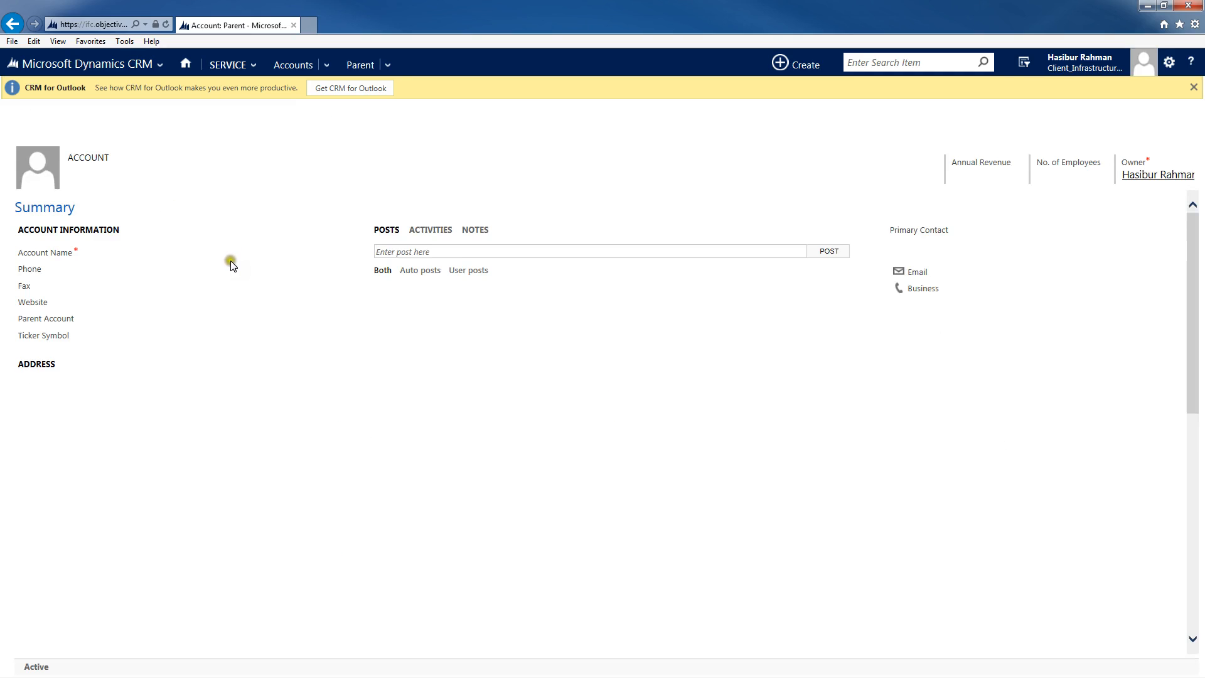
click(129, 265)
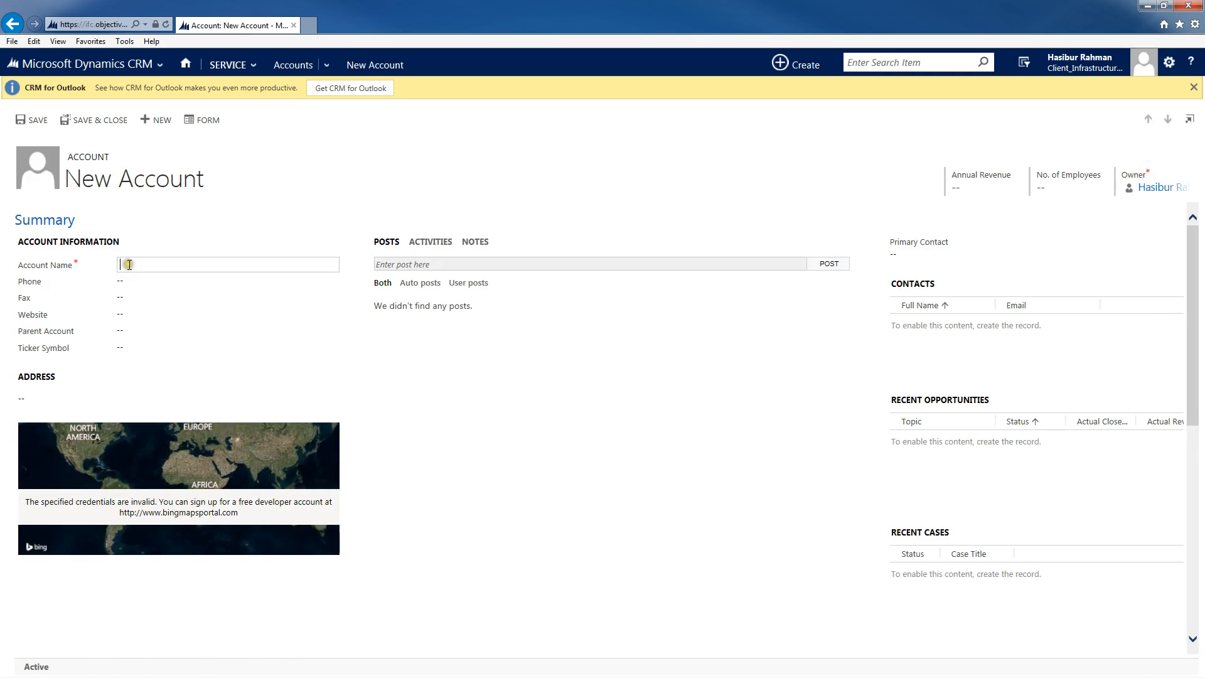
text(Child)
Step: Set the Child account's parent account to Parent and save the record
click(119, 331)
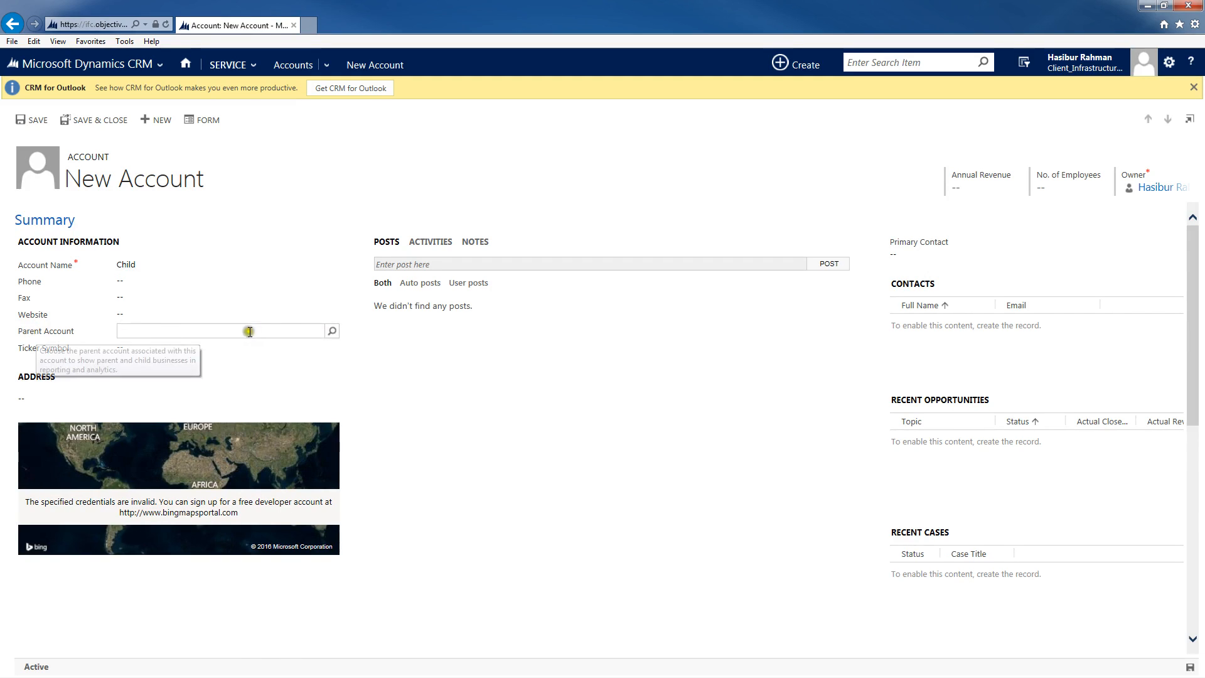
click(332, 331)
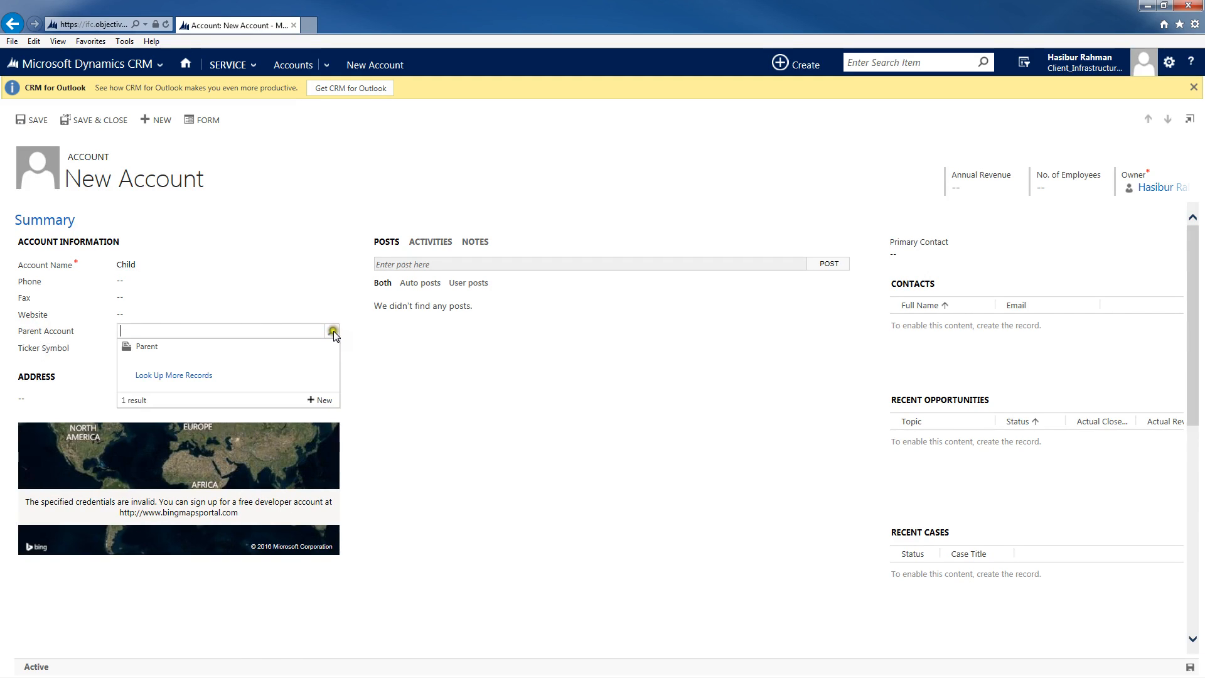
click(172, 351)
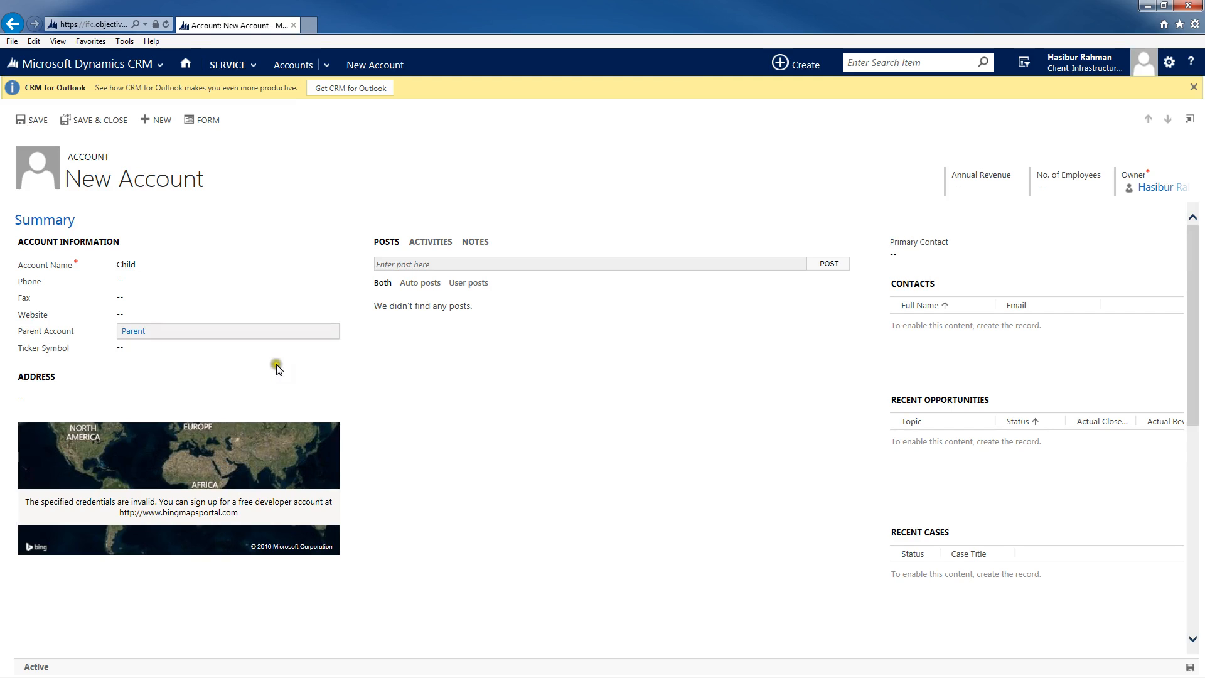
click(1189, 666)
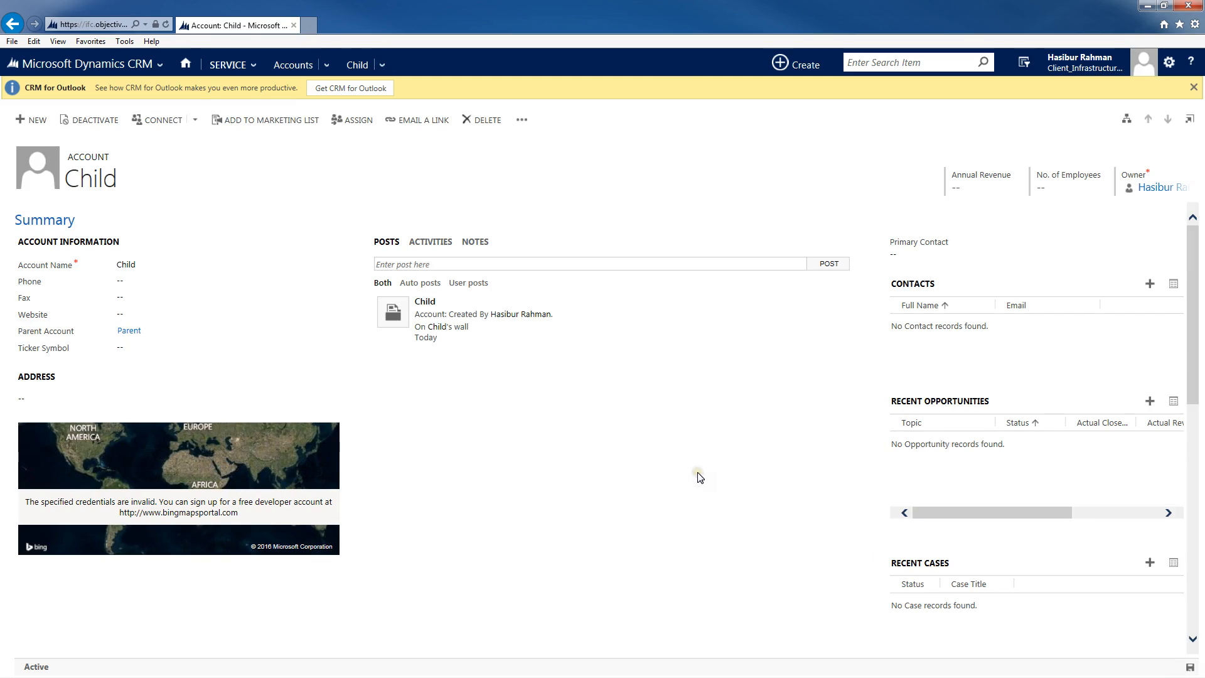
Step: Create and save a new account named Nothing from the accounts list
click(290, 64)
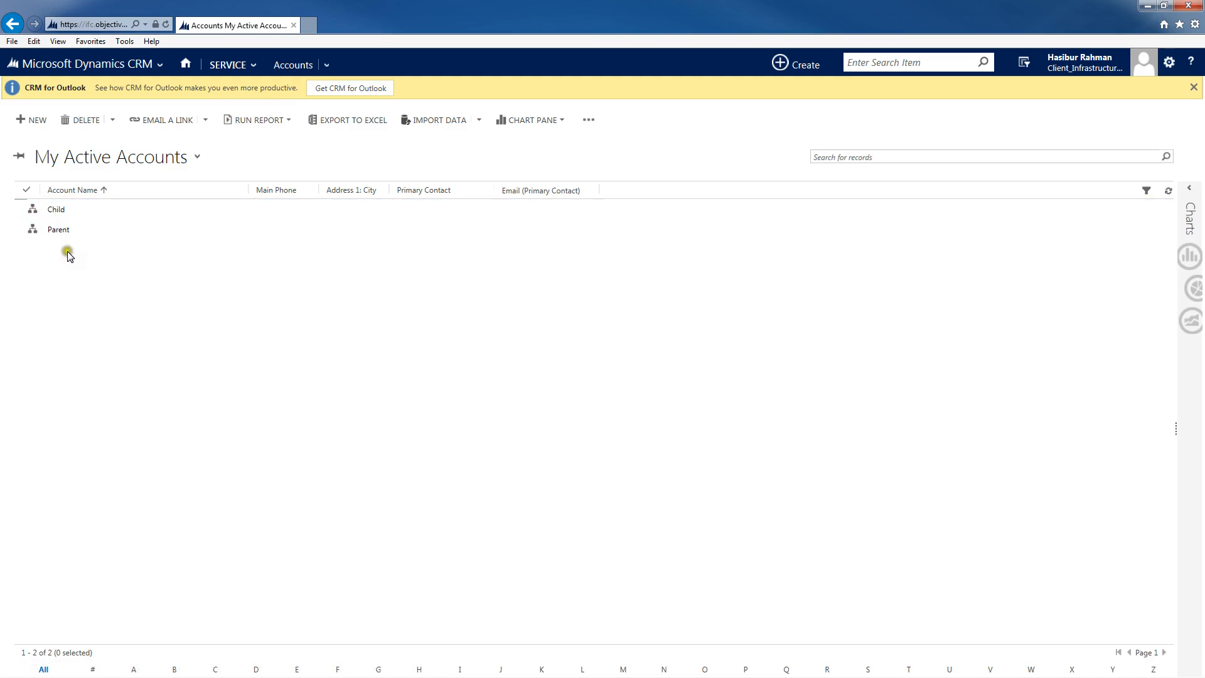
click(31, 122)
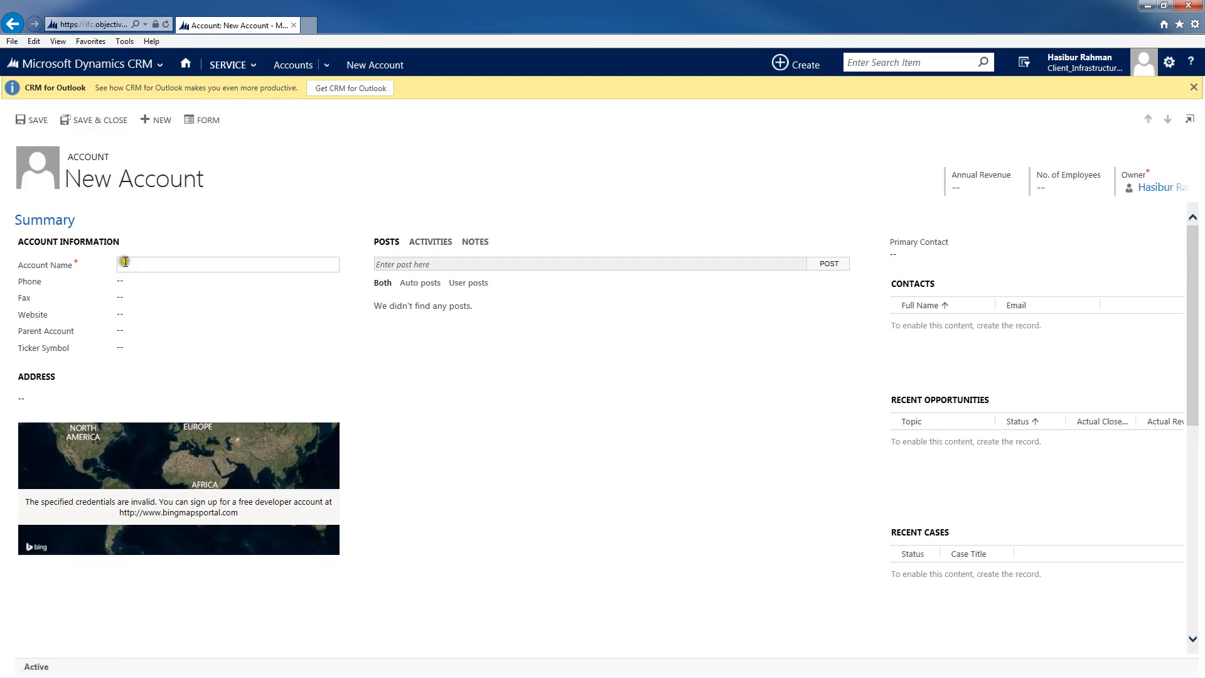
click(124, 261)
key(ctrl+s)
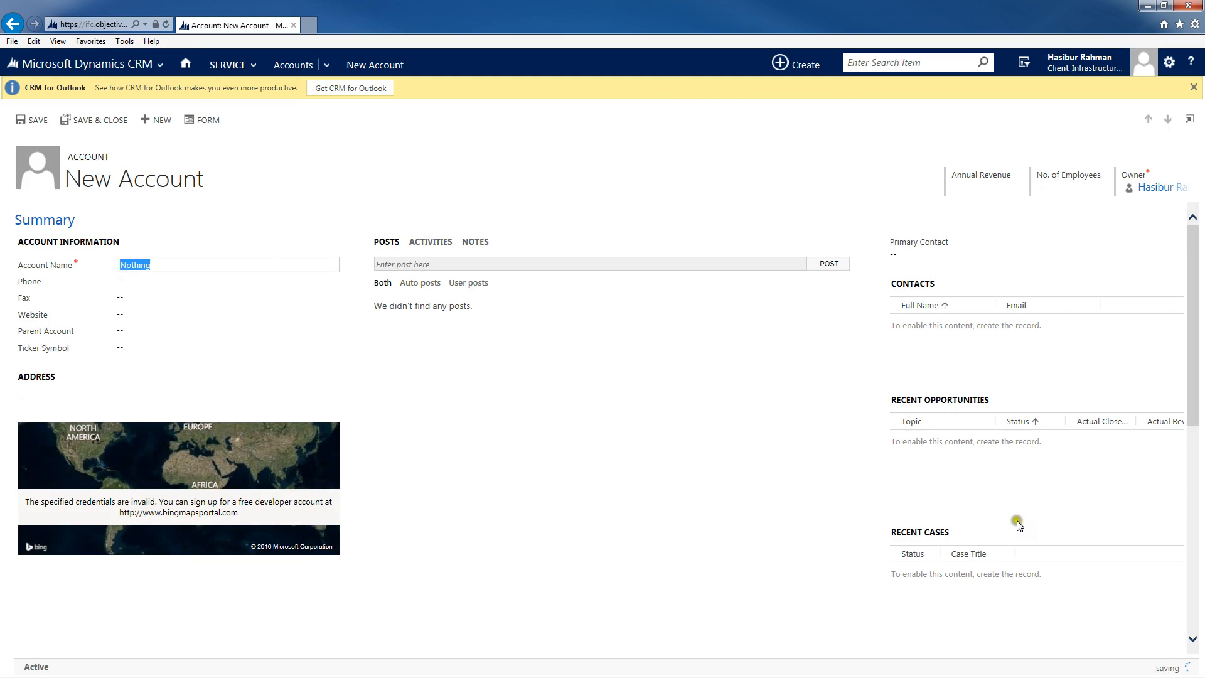
Step: Open the hierarchy view of the Parent account from the accounts list
click(276, 66)
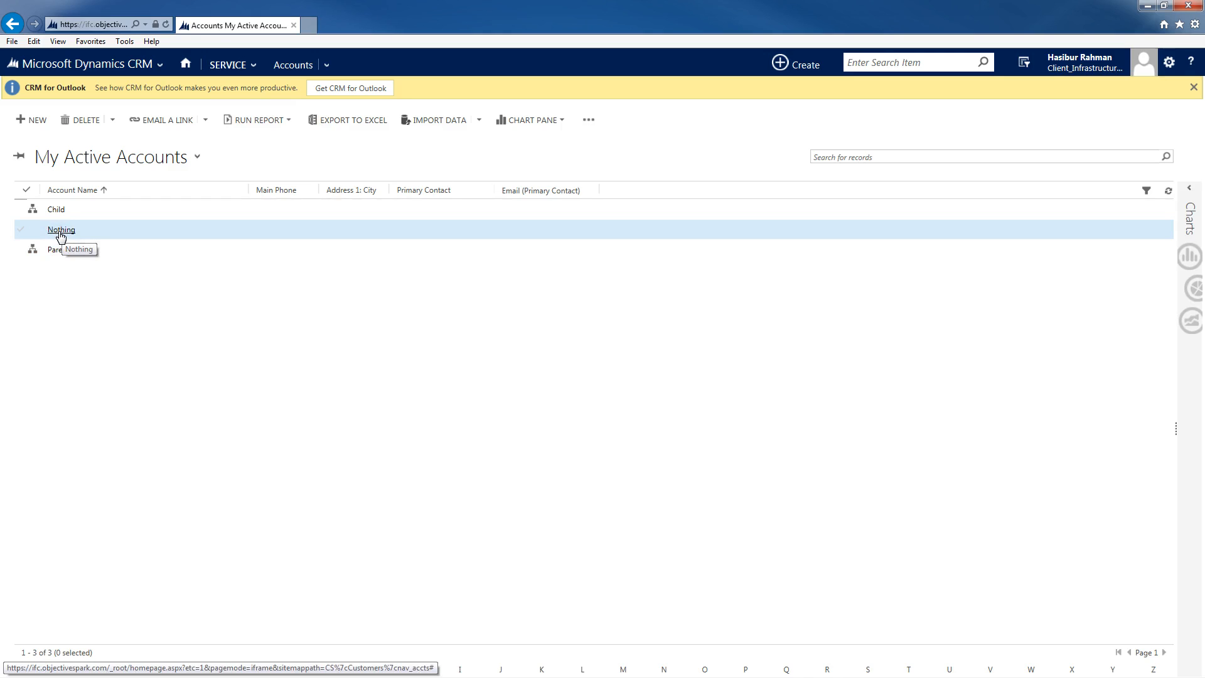
click(34, 251)
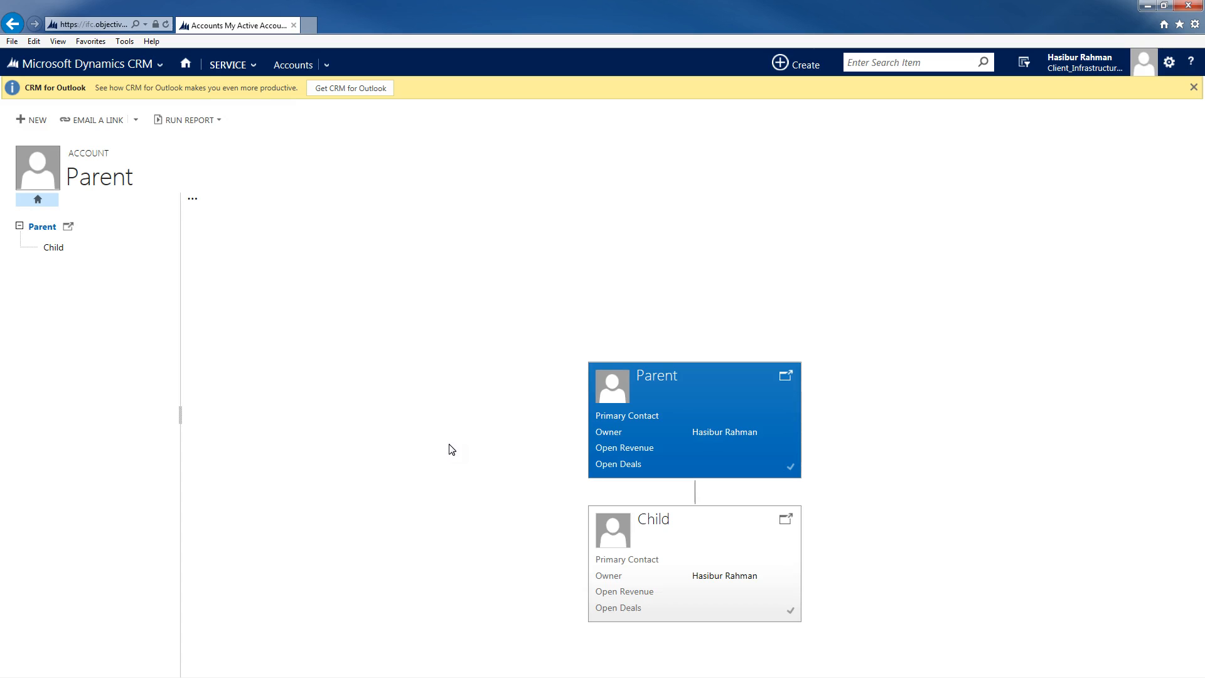
Step: Navigate to the Customizations area of Settings
click(160, 66)
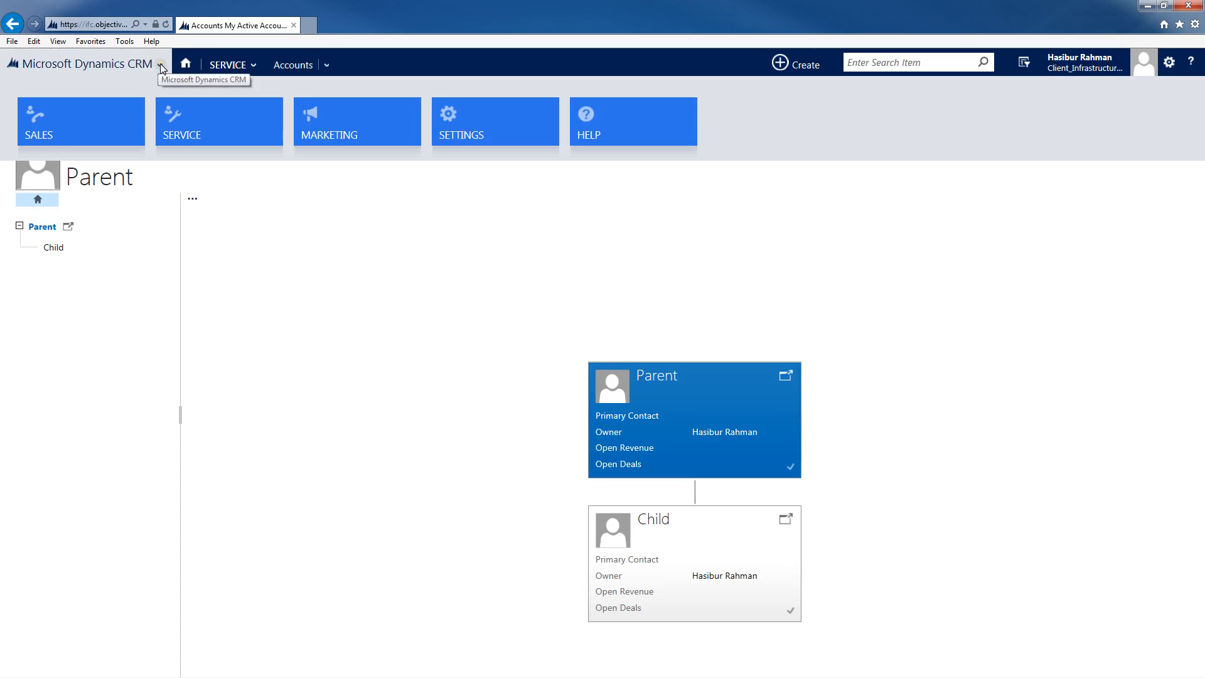
click(161, 67)
click(161, 67)
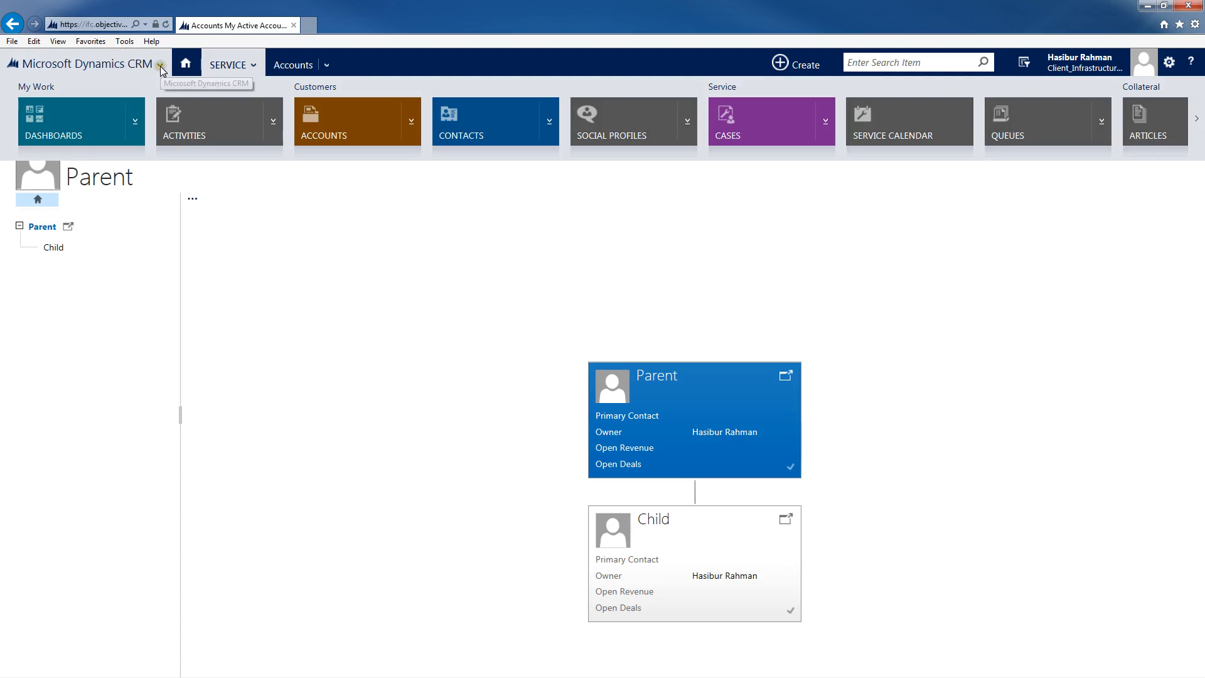
click(161, 66)
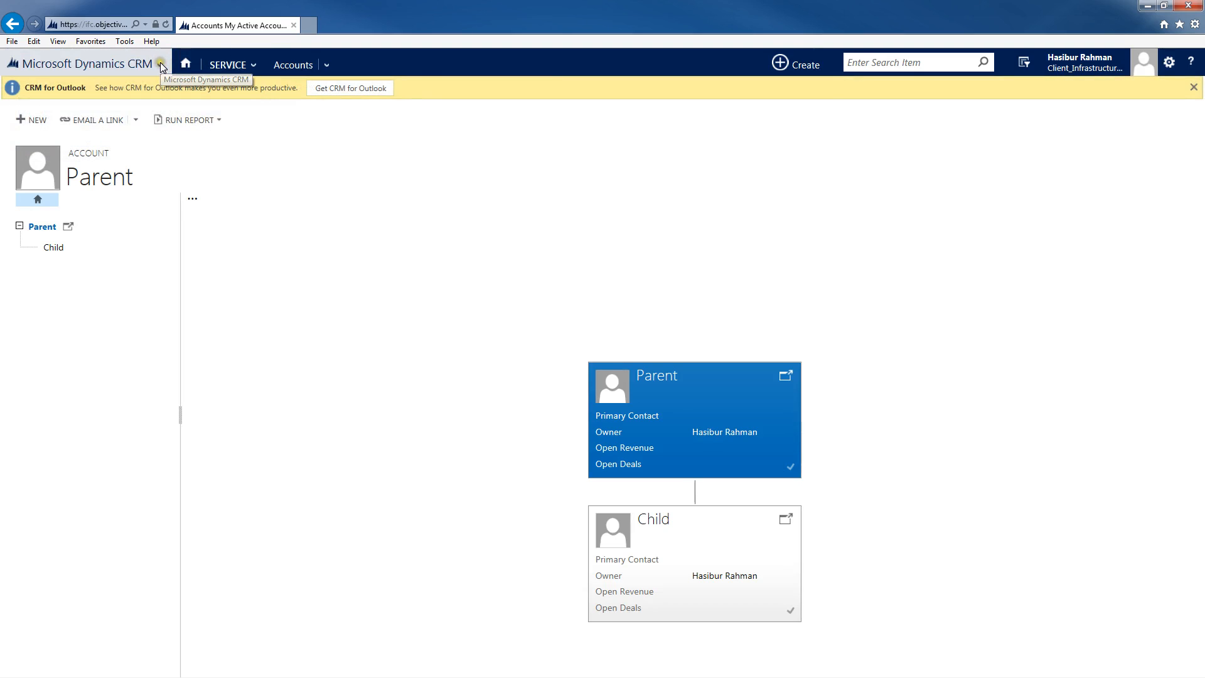
click(161, 66)
click(511, 118)
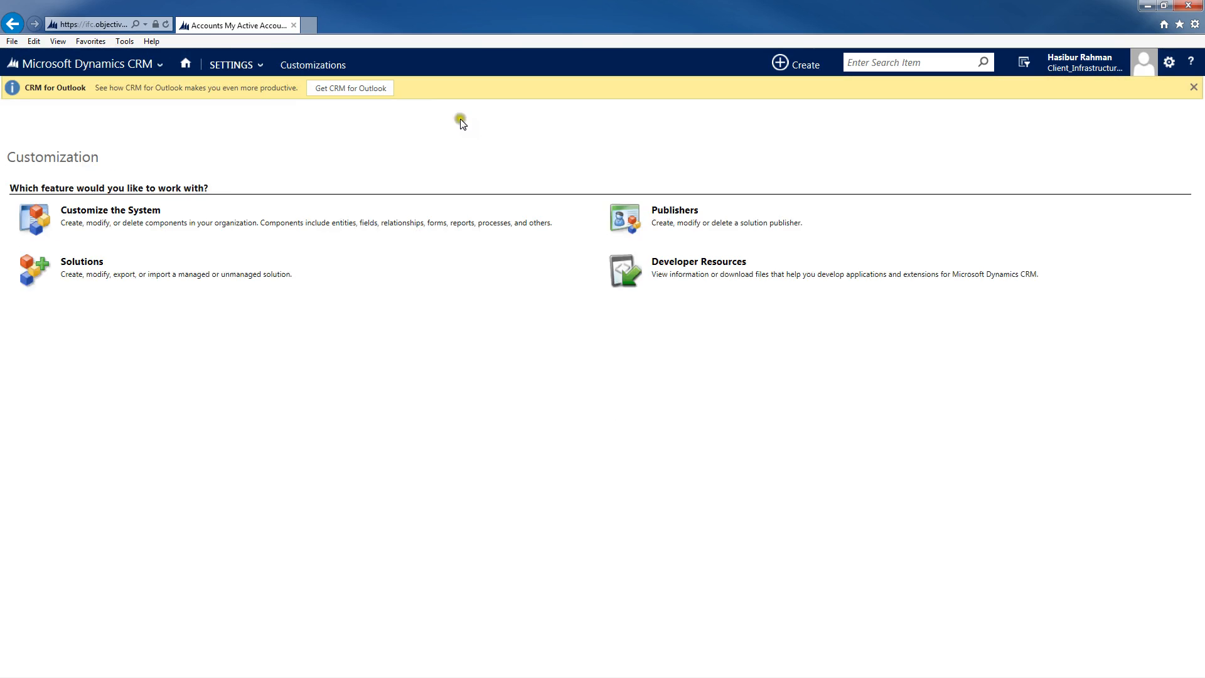
Step: Open Customize the System and show the list of entities in the default solution
click(136, 169)
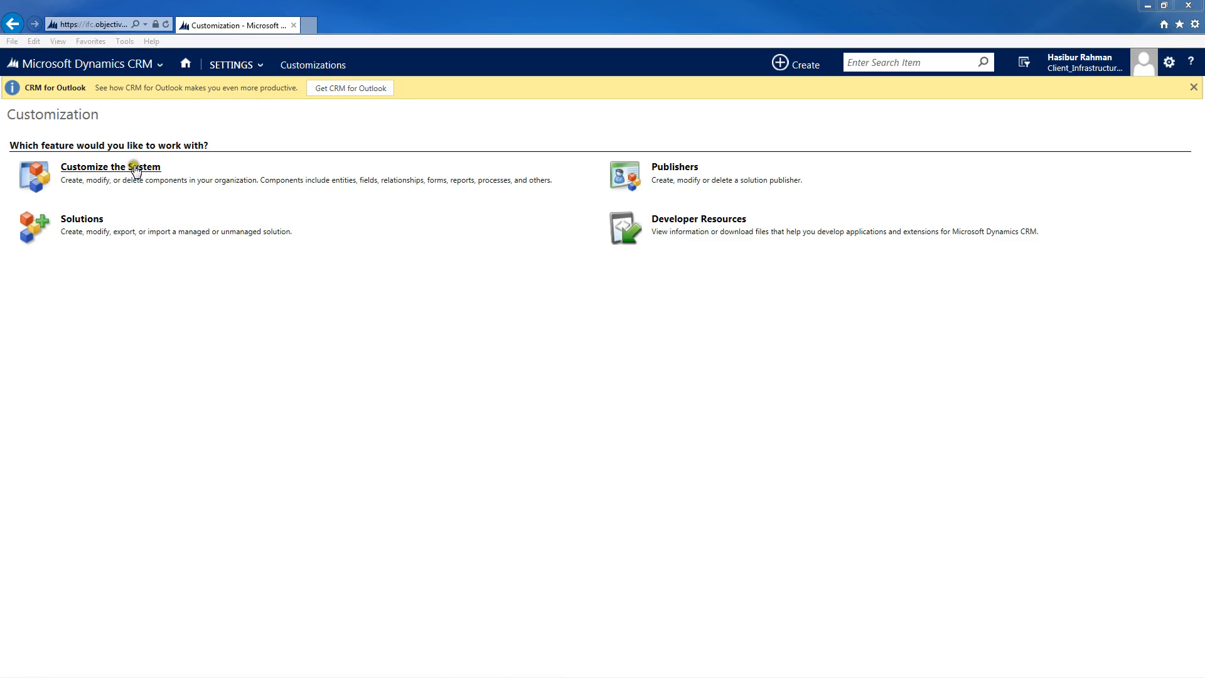
double_click(556, 119)
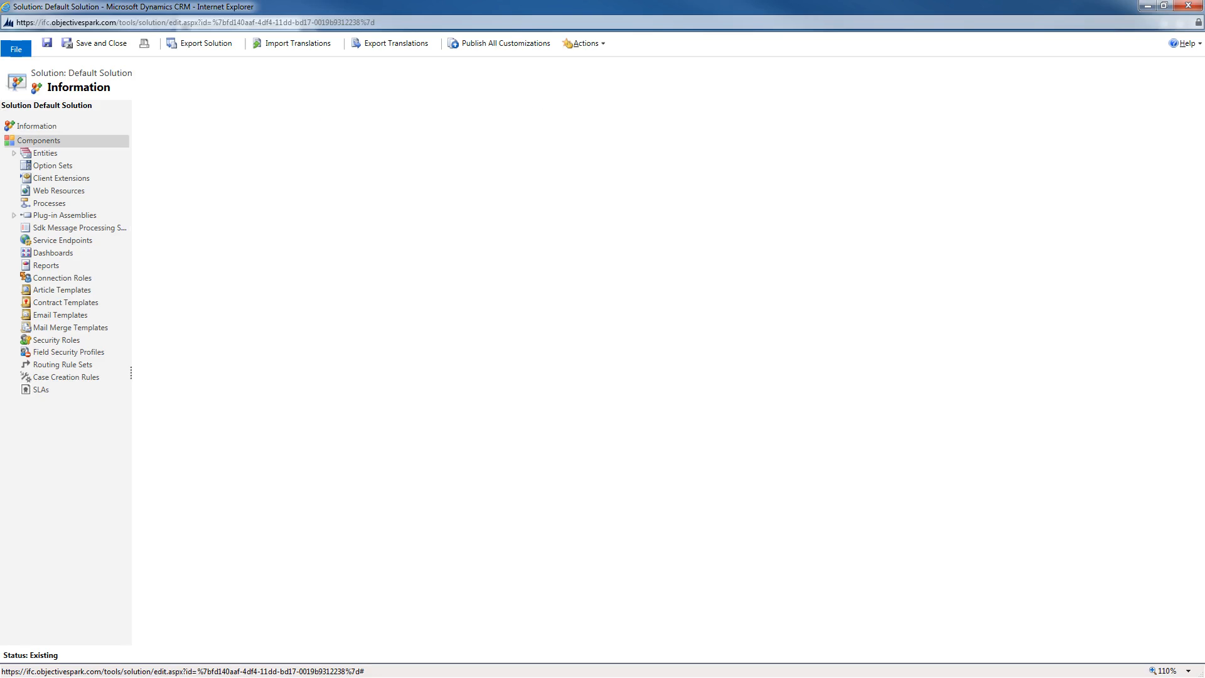
click(44, 153)
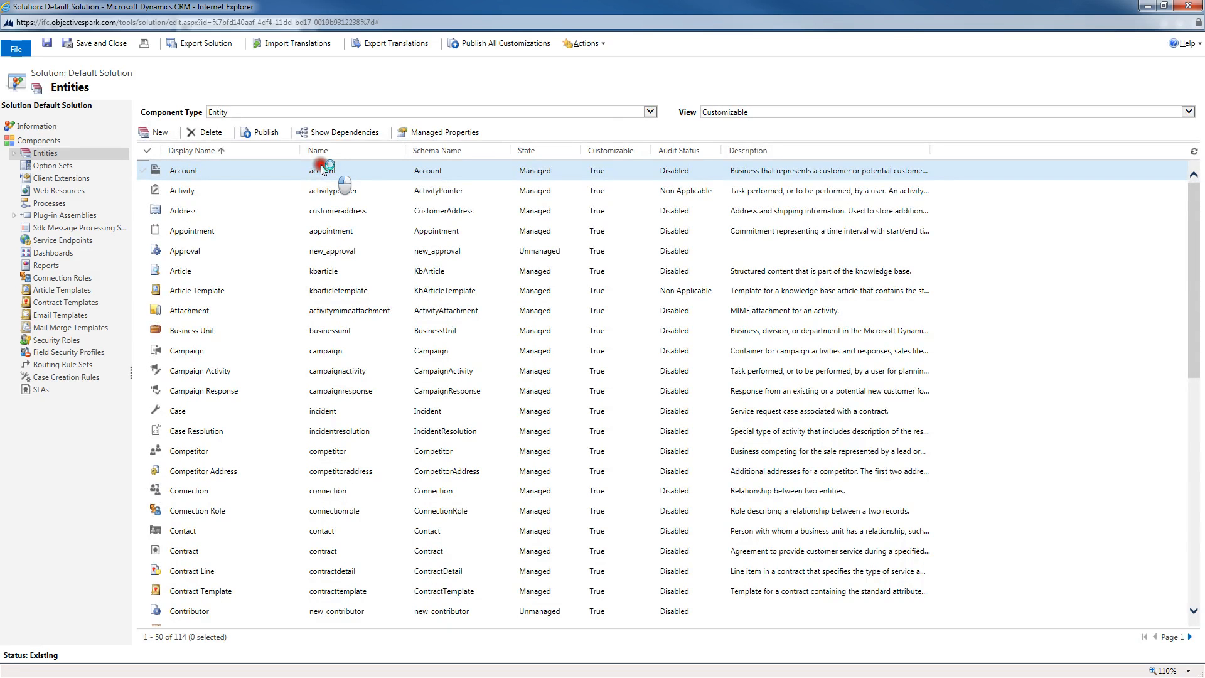
Step: Create a new entity named testentity with its plural name, displayed in the Service area, and save and close it
click(159, 133)
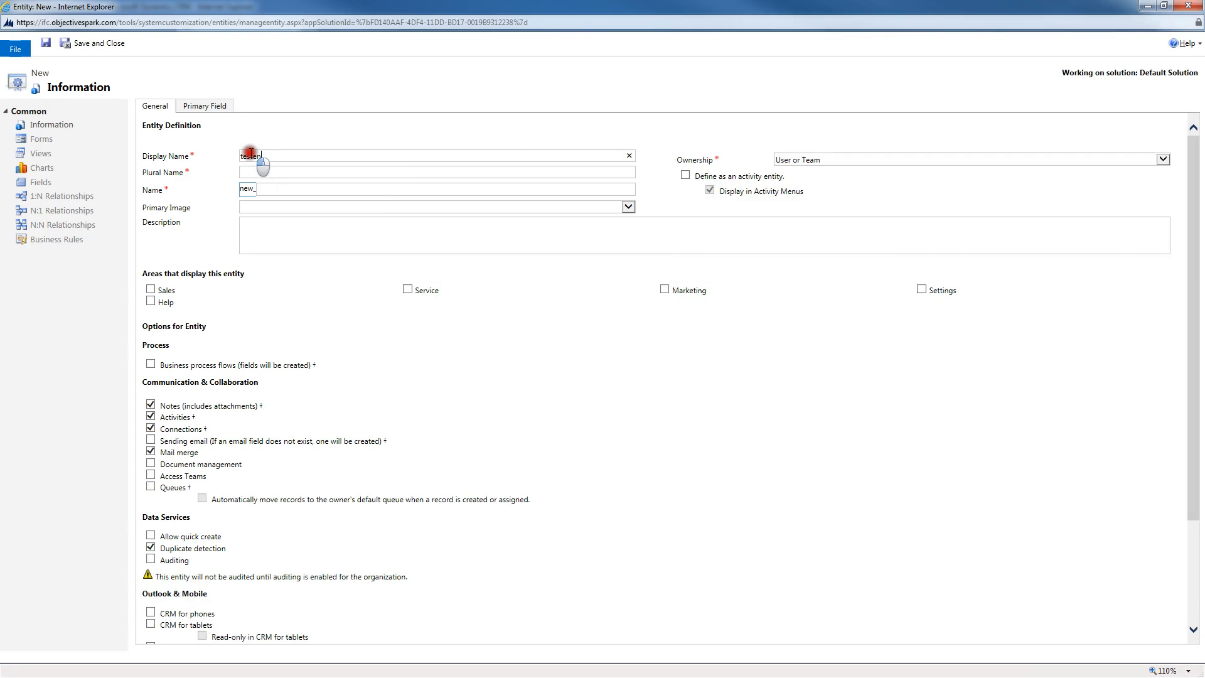
click(258, 172)
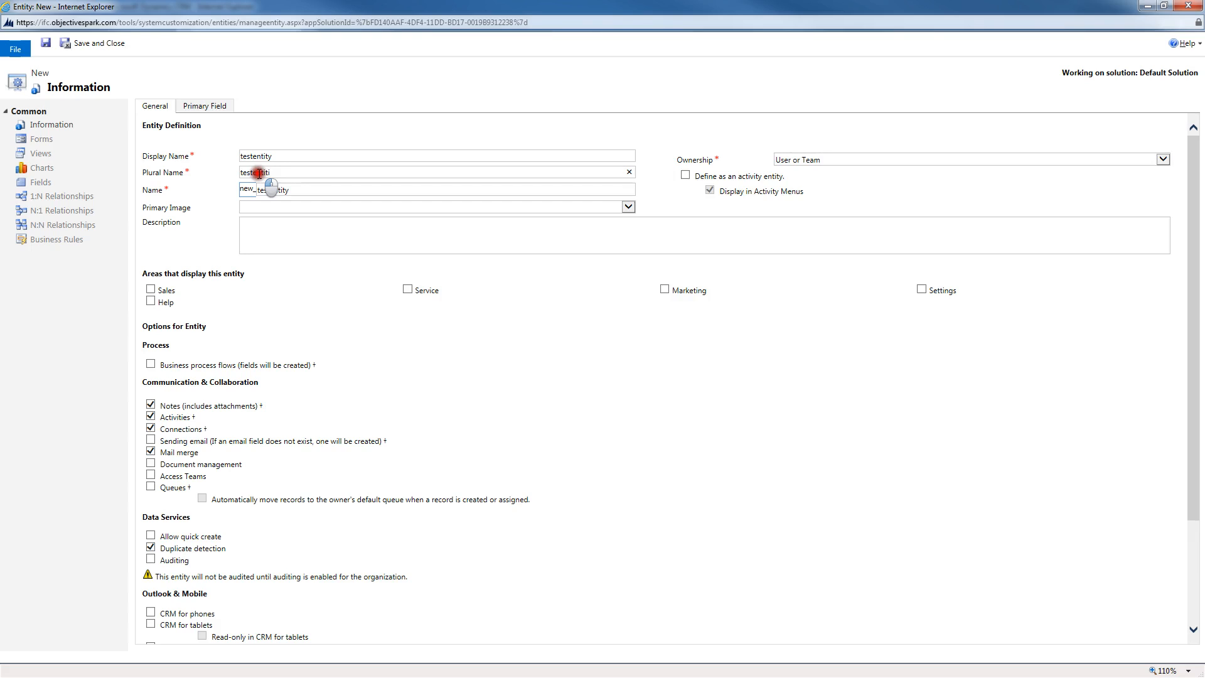
click(468, 369)
click(407, 290)
click(823, 162)
click(823, 183)
scroll(678, 371, down, 3)
scroll(678, 371, up, 3)
click(96, 44)
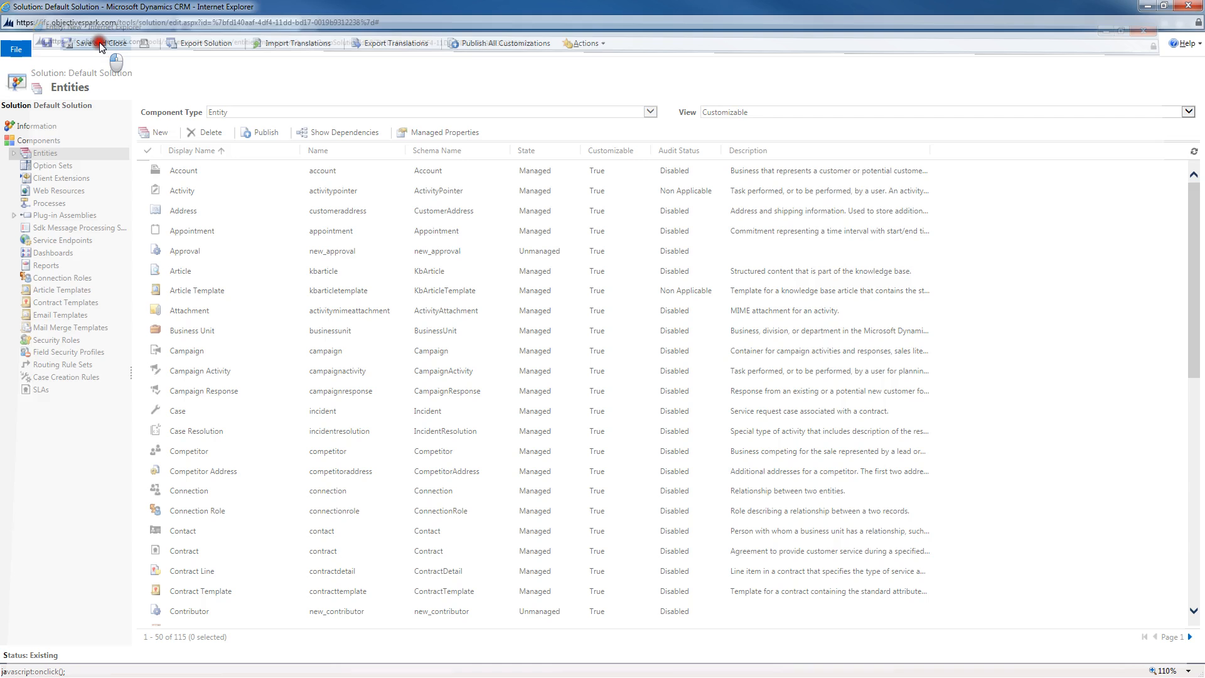
Step: Open the Fields list of the testentity entity in the solution explorer
click(26, 155)
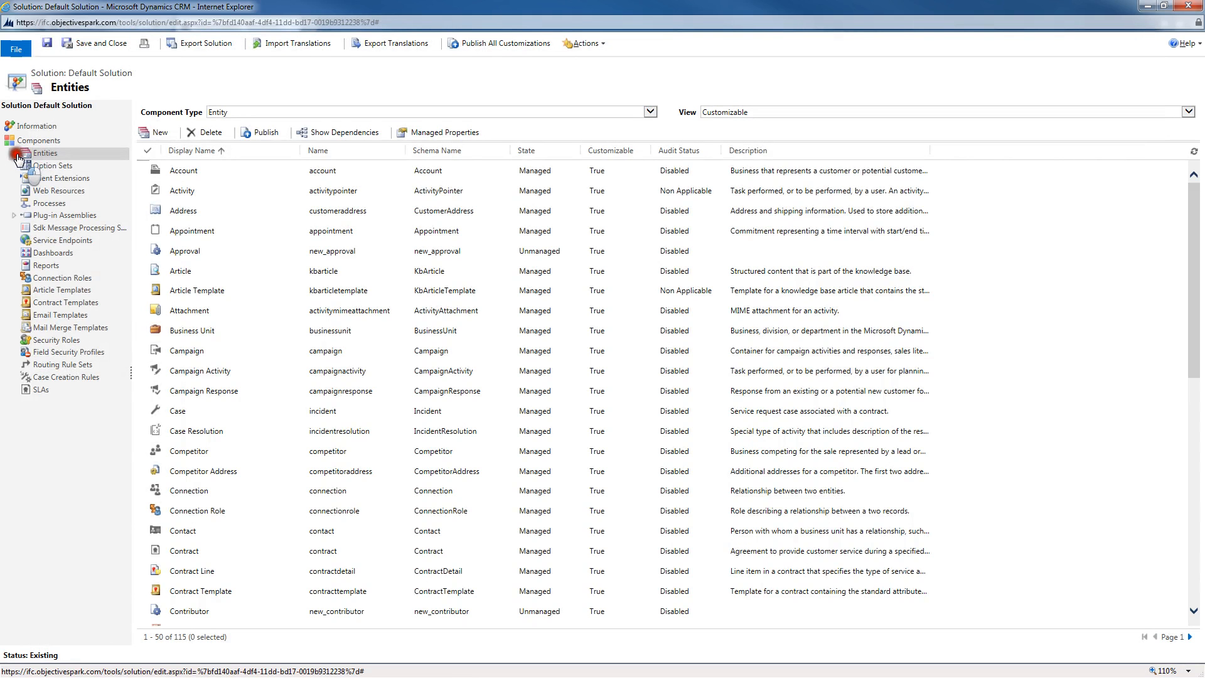
scroll(54, 237, down, 15)
scroll(47, 243, down, 10)
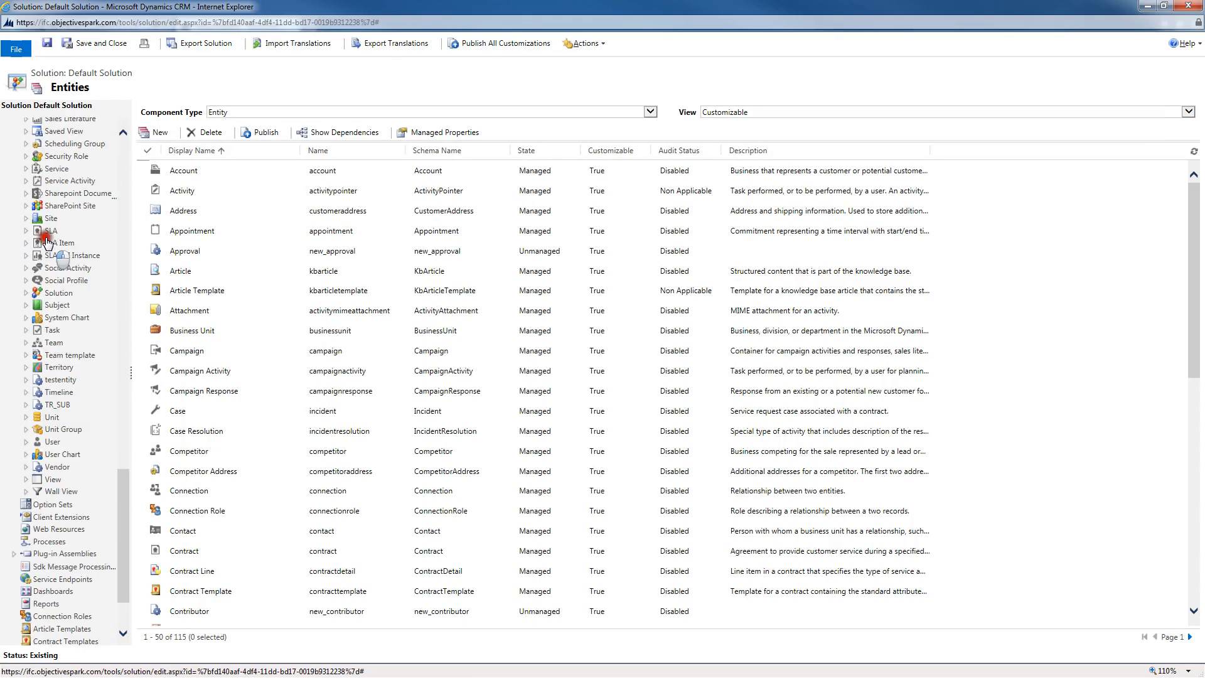
scroll(82, 332, up, 2)
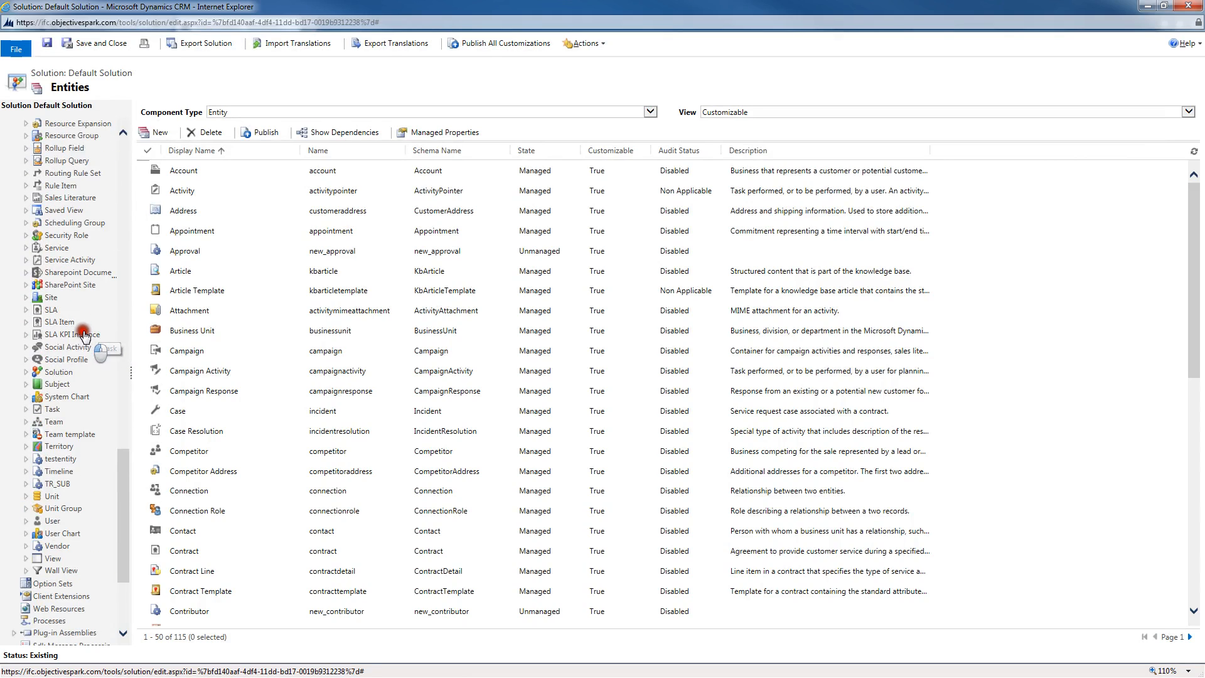
mouse_move(124, 476)
mouse_down()
mouse_move(119, 465)
mouse_move(119, 477)
mouse_up()
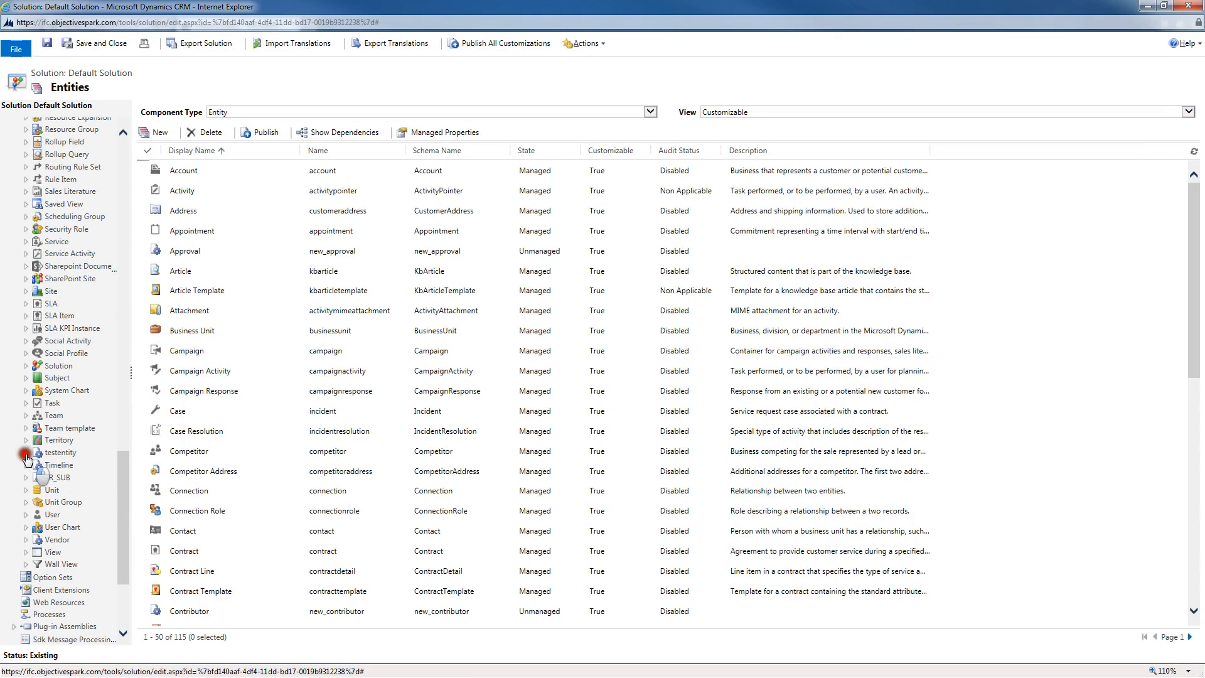
click(59, 453)
click(69, 522)
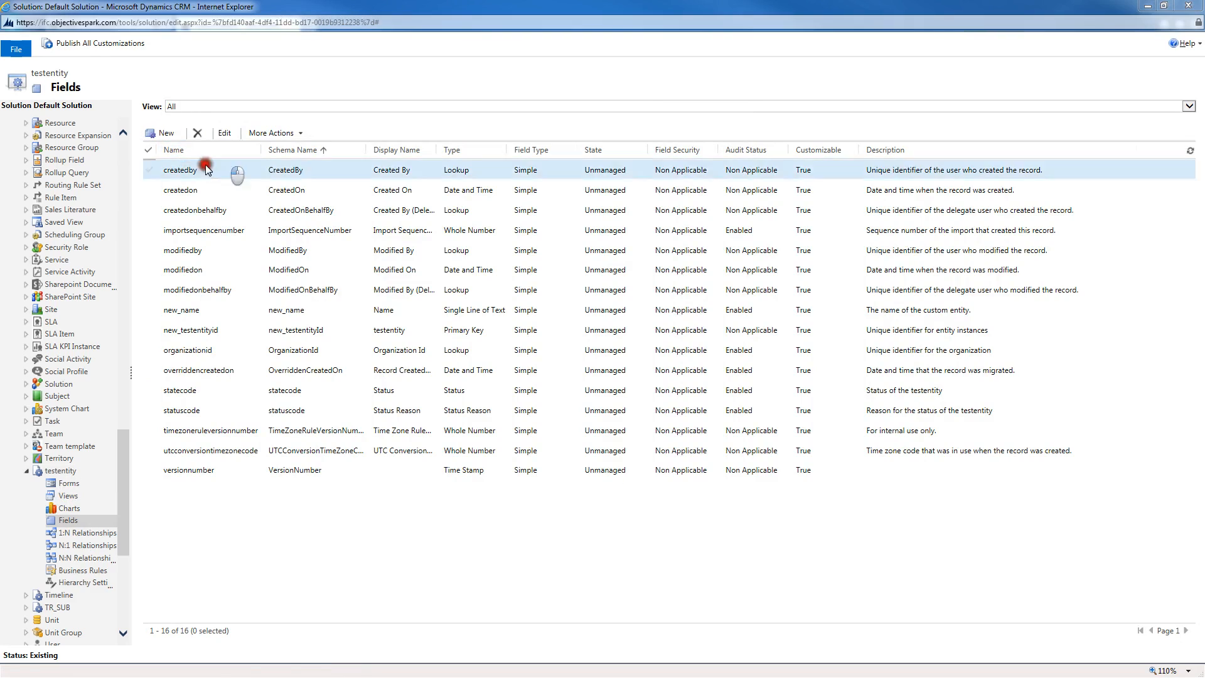
Step: Add a new field with display name Number and set its data type to Whole Number
click(162, 132)
click(643, 122)
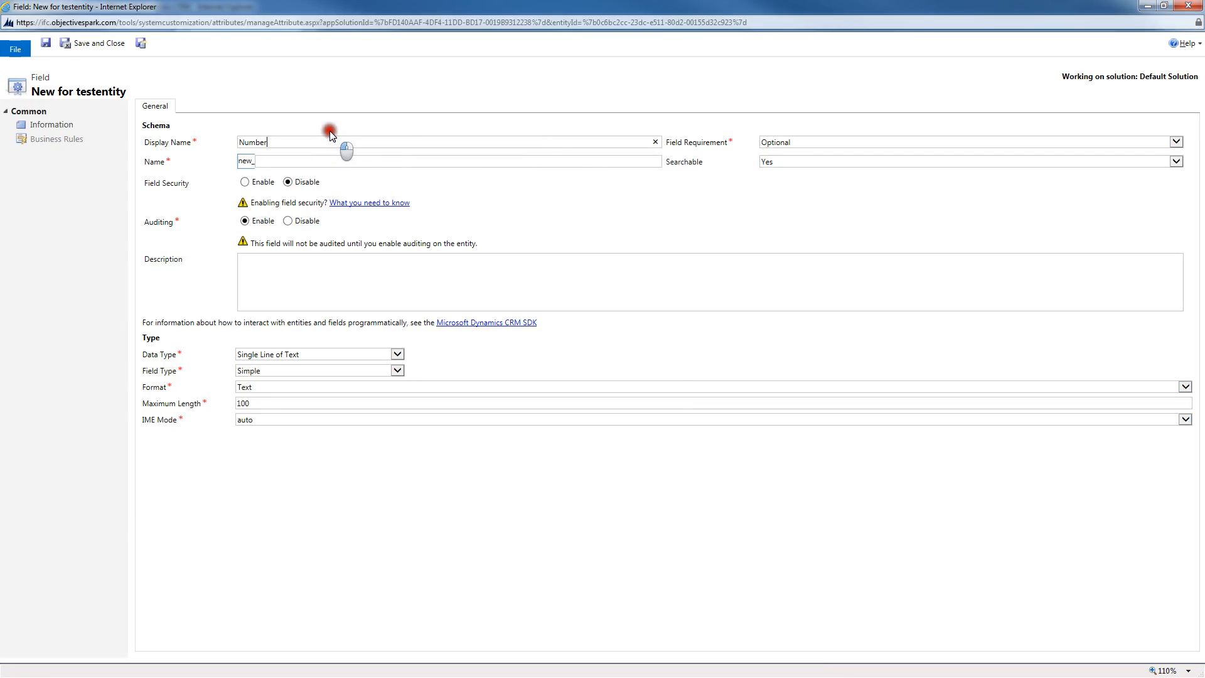
key(Tab)
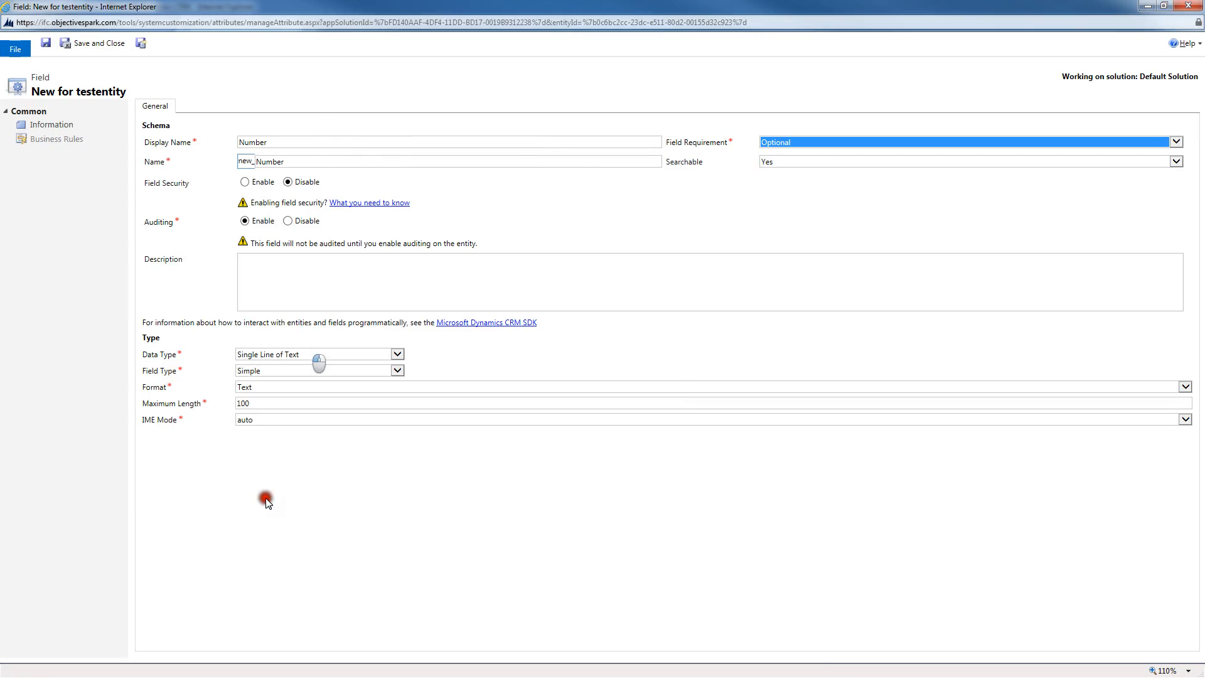
click(299, 354)
click(293, 395)
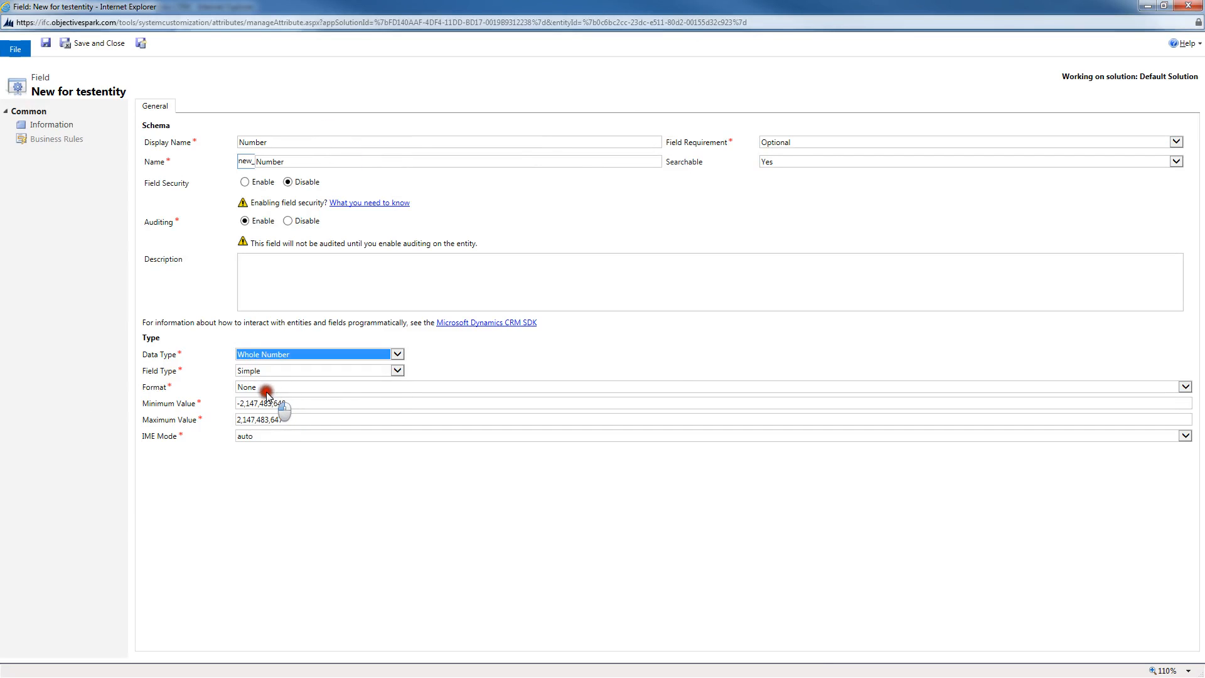
Step: Set the field's minimum value to 1 and save and close the field
drag(303, 407, 231, 403)
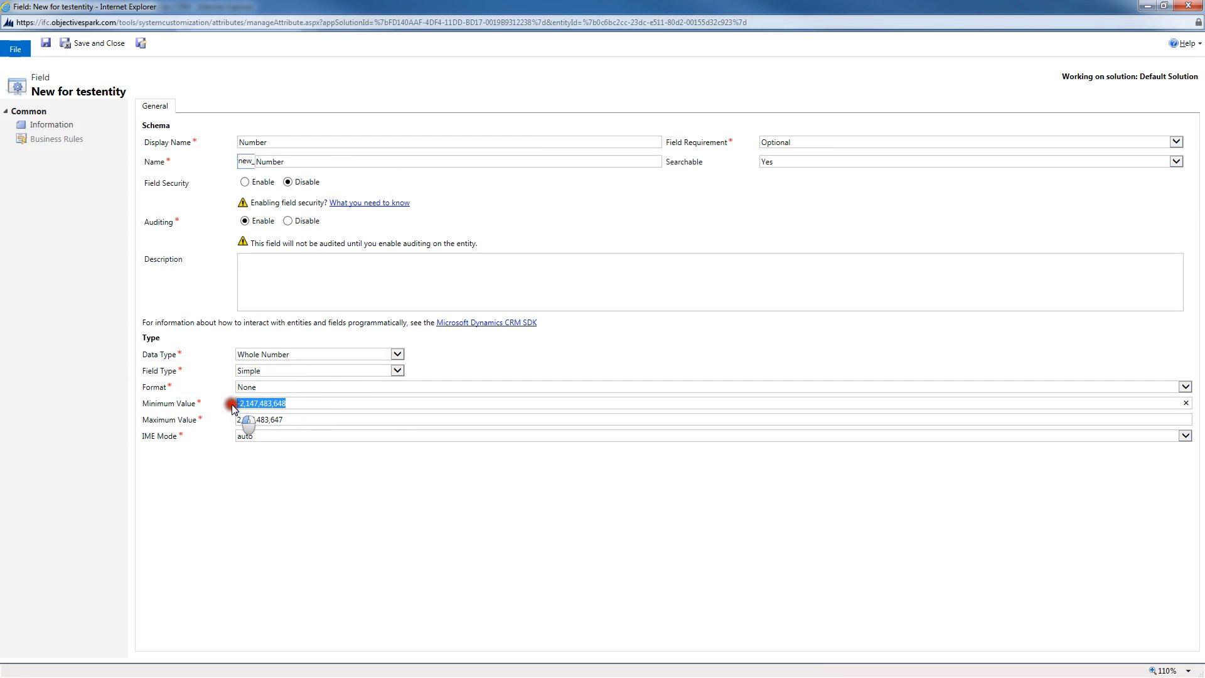
text(1)
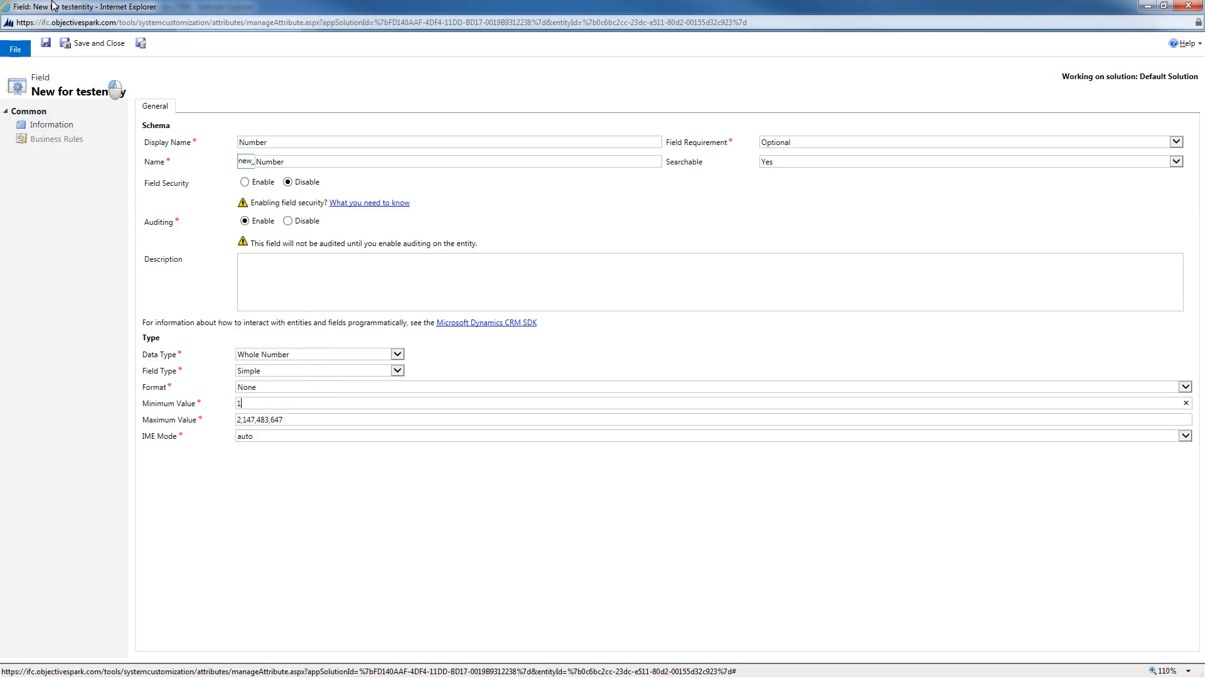
click(93, 45)
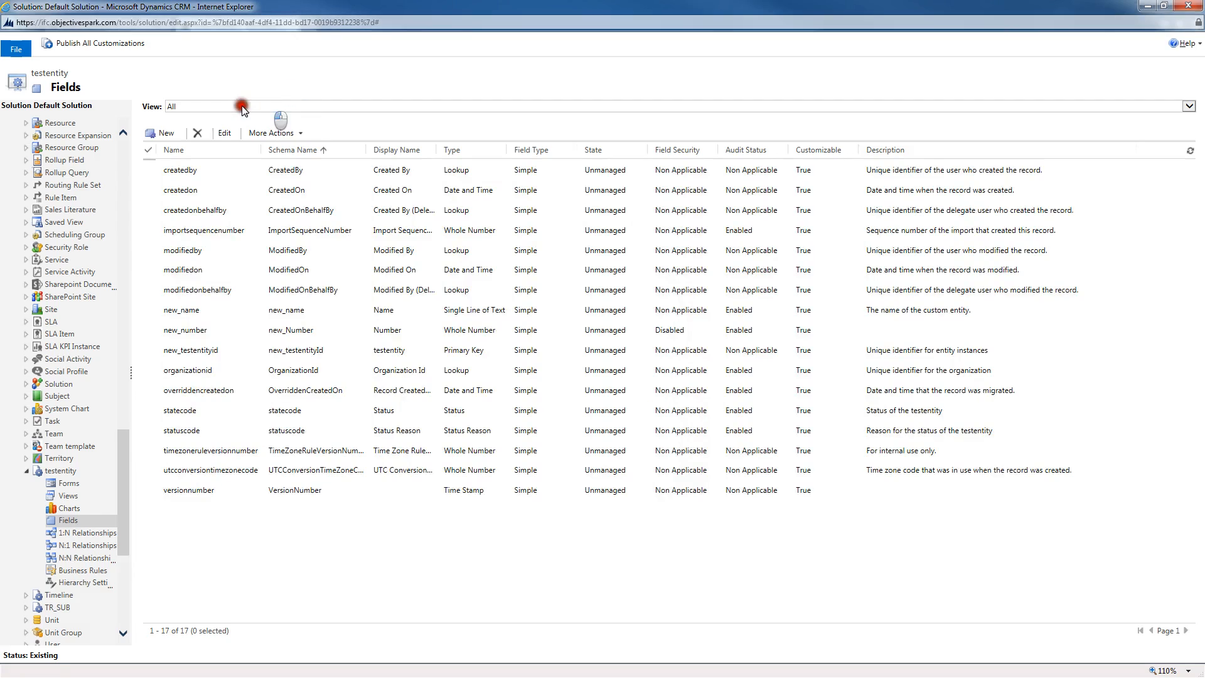
Step: Add a new field named Description with data type Multiple Lines of Text, and save and close it
click(157, 133)
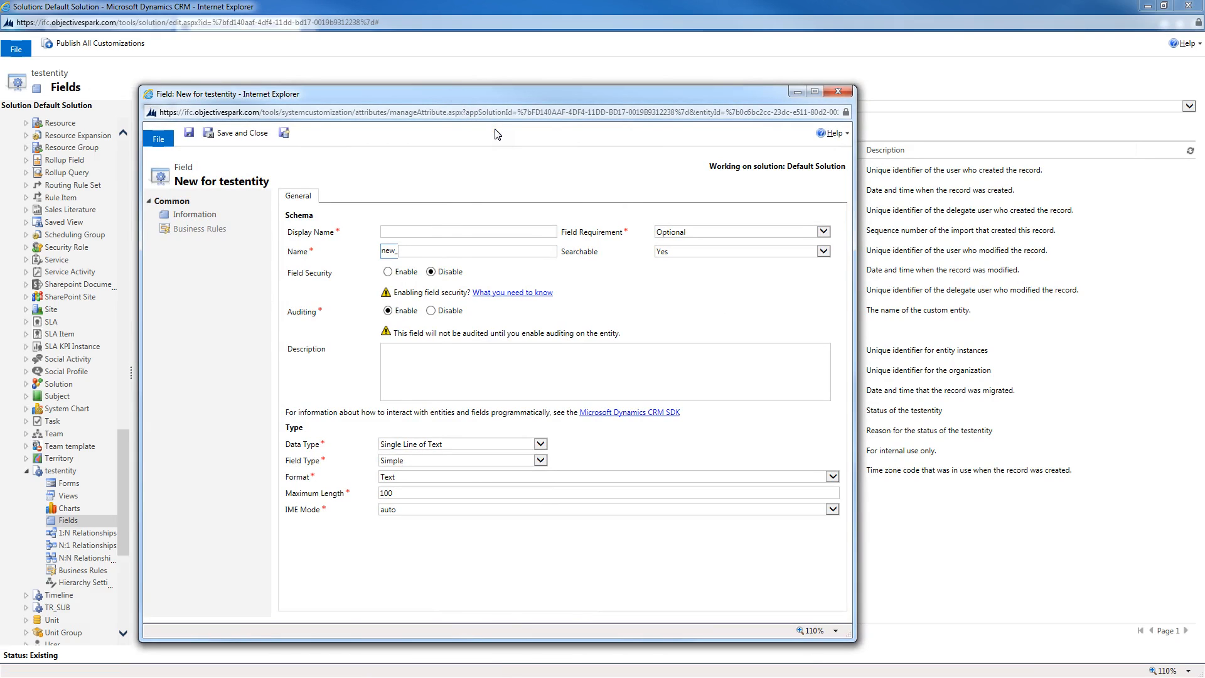
click(434, 232)
text(Description)
key(Tab)
click(489, 425)
click(476, 443)
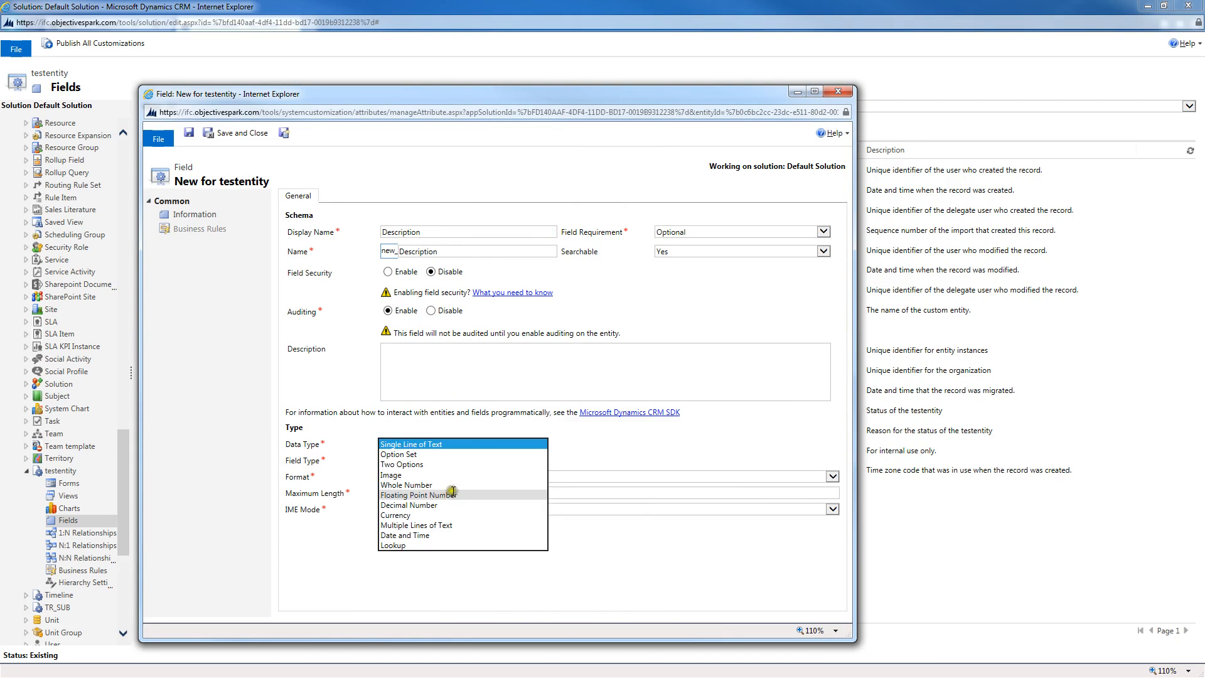
click(427, 525)
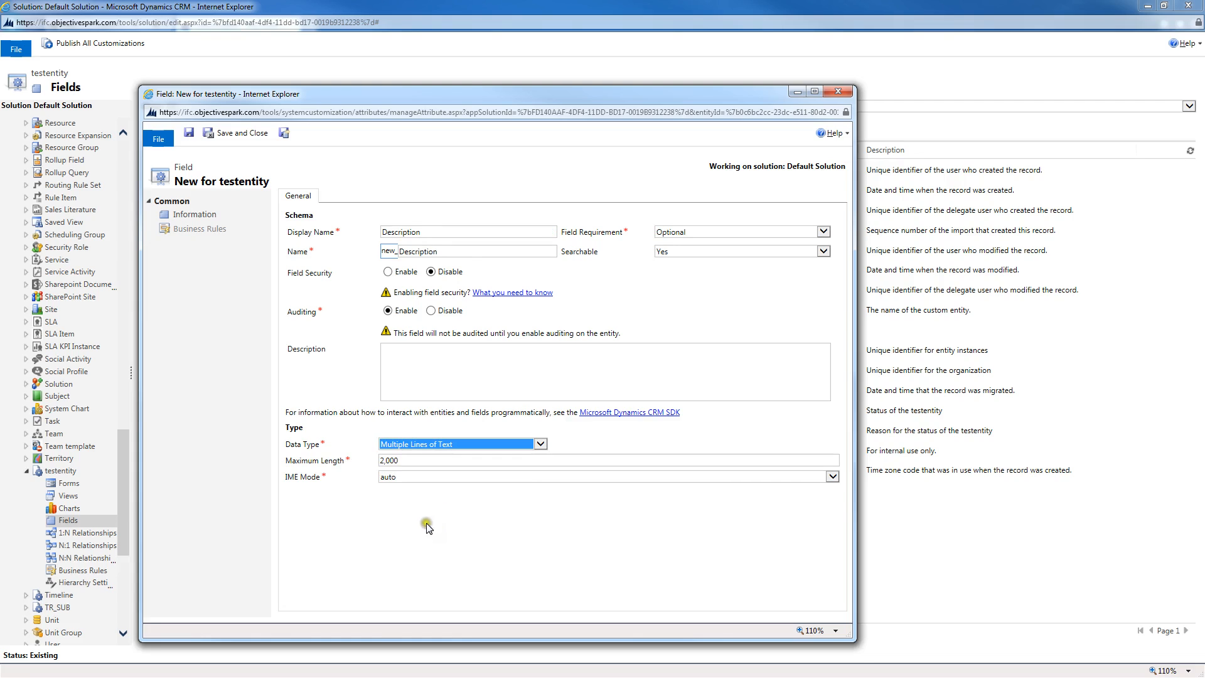
click(239, 134)
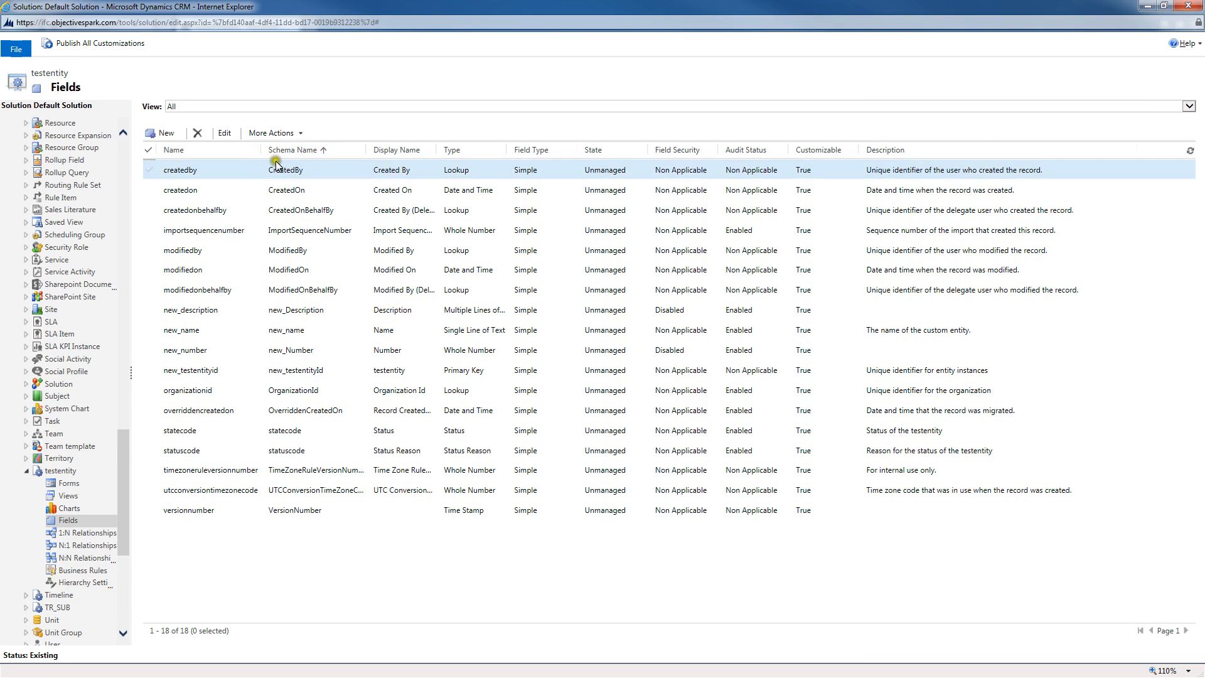
Step: Add a new lookup field named Parent whose target record type is testentity, and save and close it
click(166, 132)
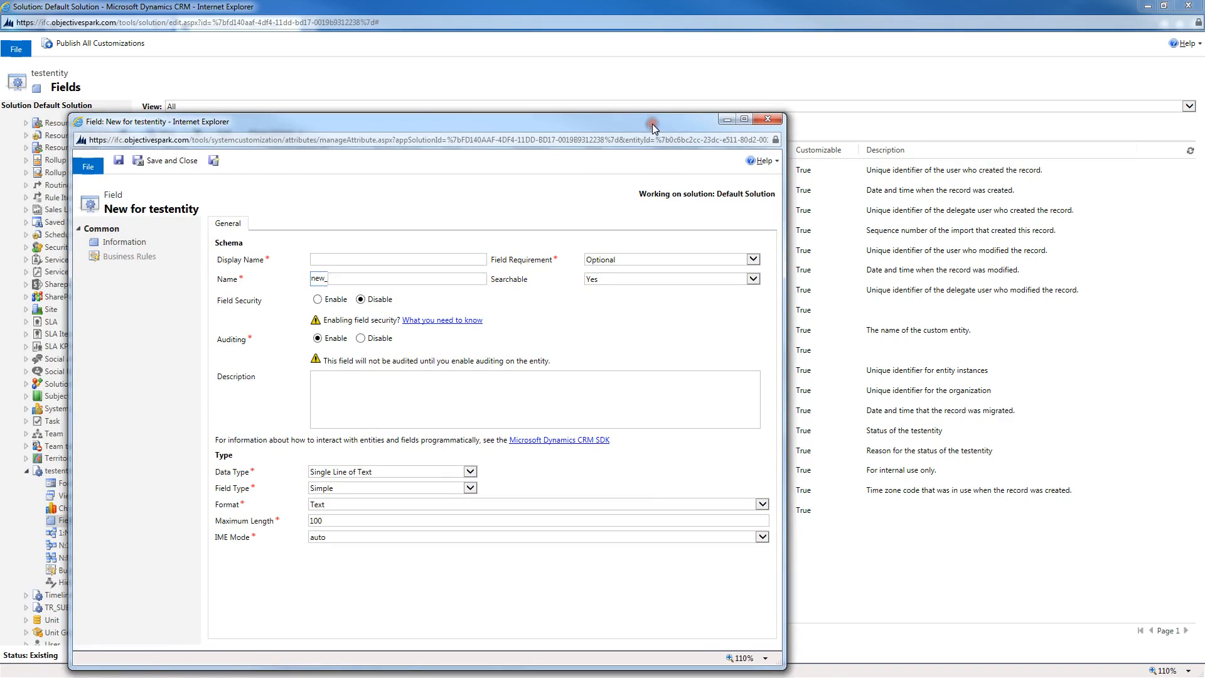
double_click(652, 123)
click(271, 139)
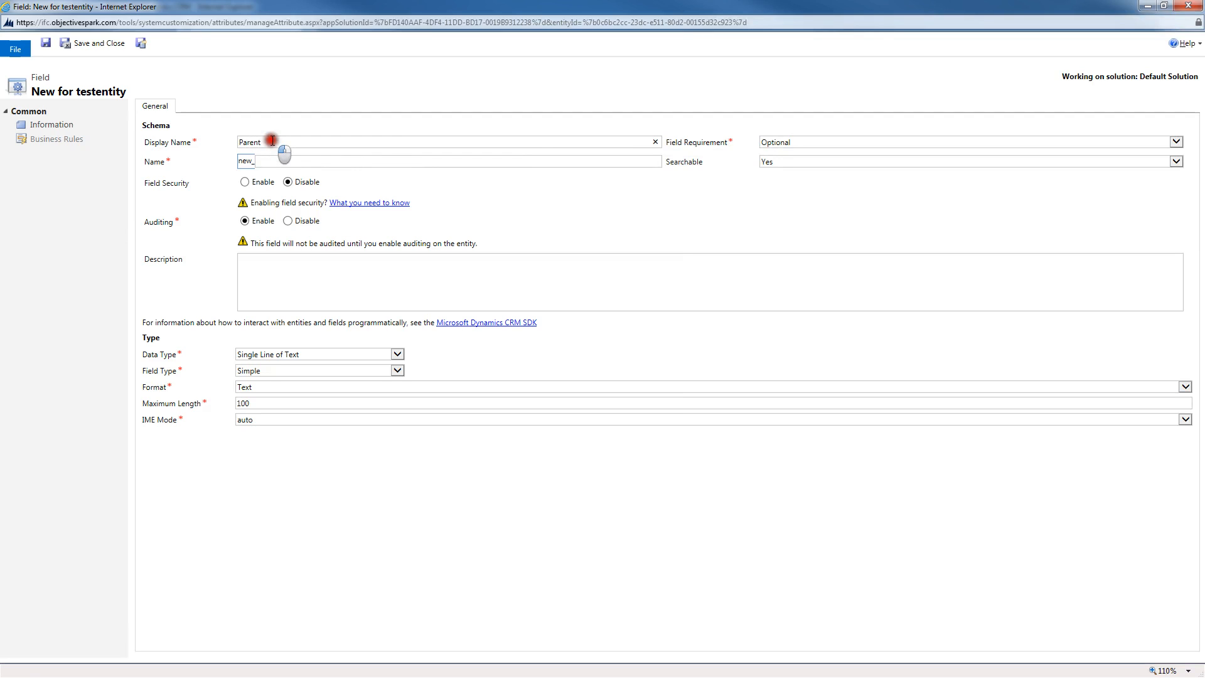
key(Tab)
click(323, 354)
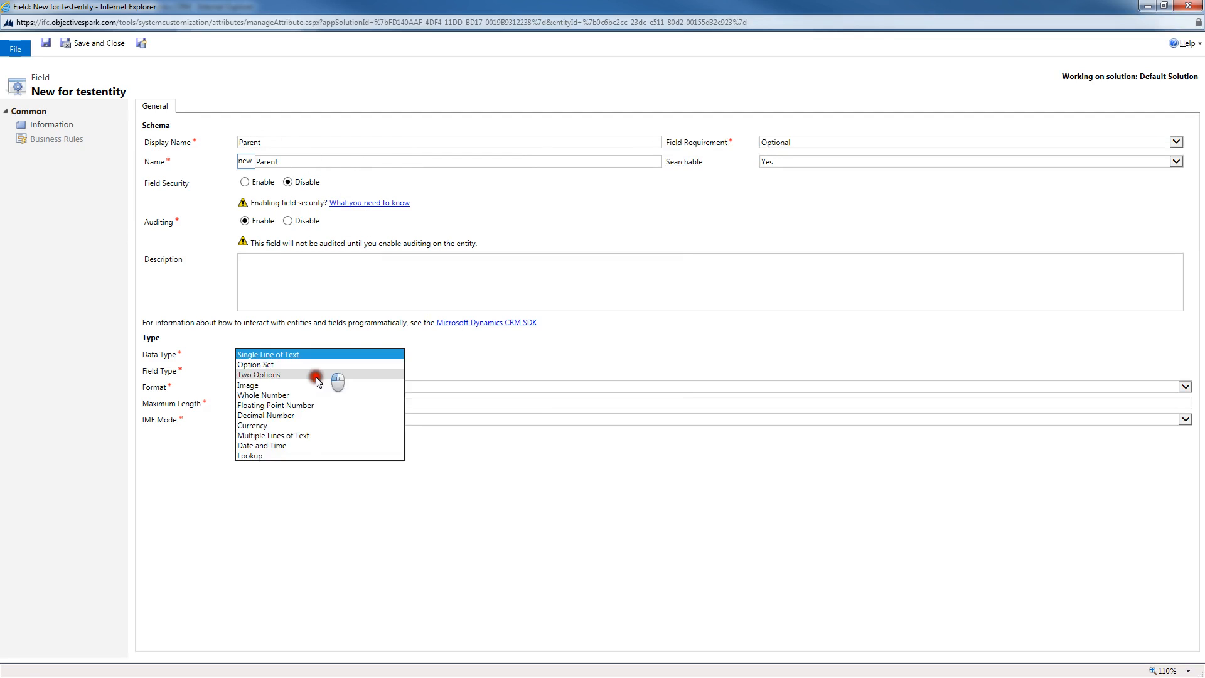
click(282, 456)
click(304, 372)
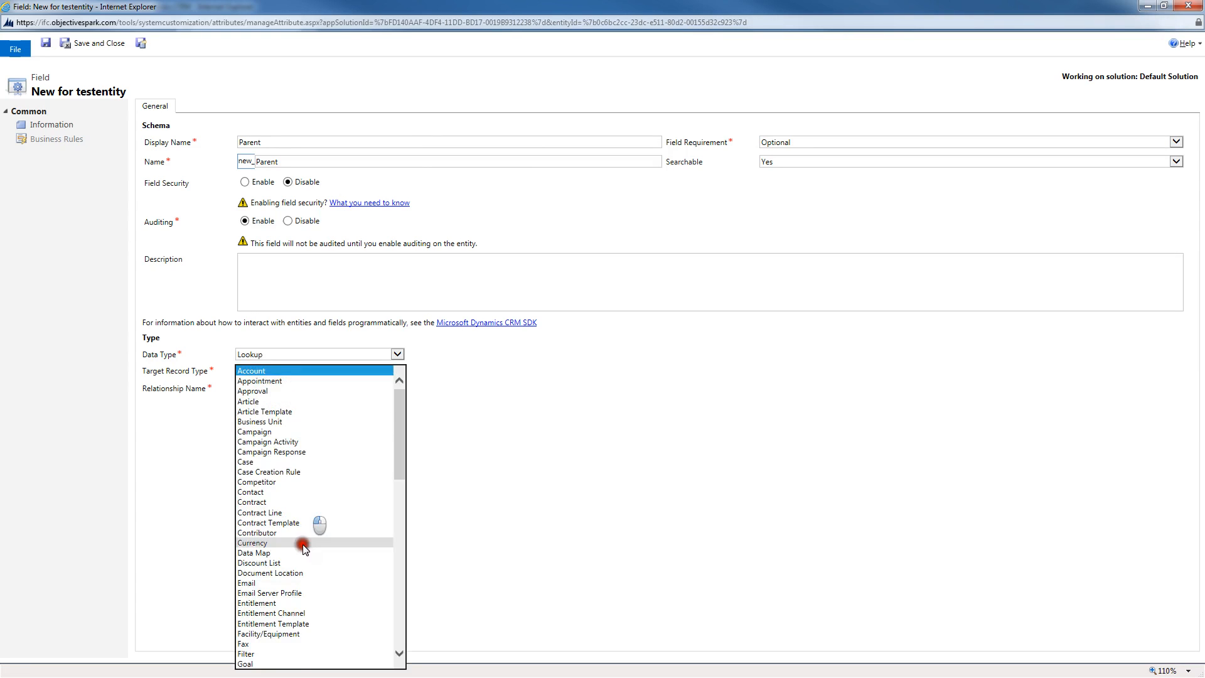
scroll(304, 548, down, 20)
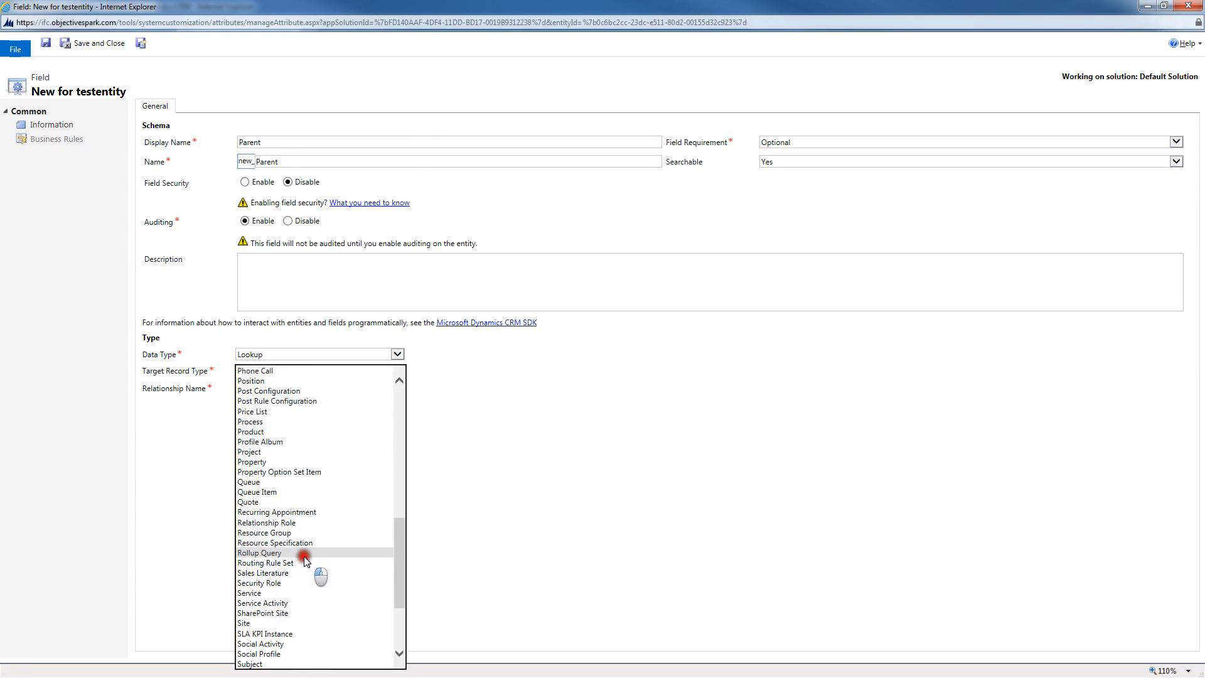
scroll(305, 560, down, 4)
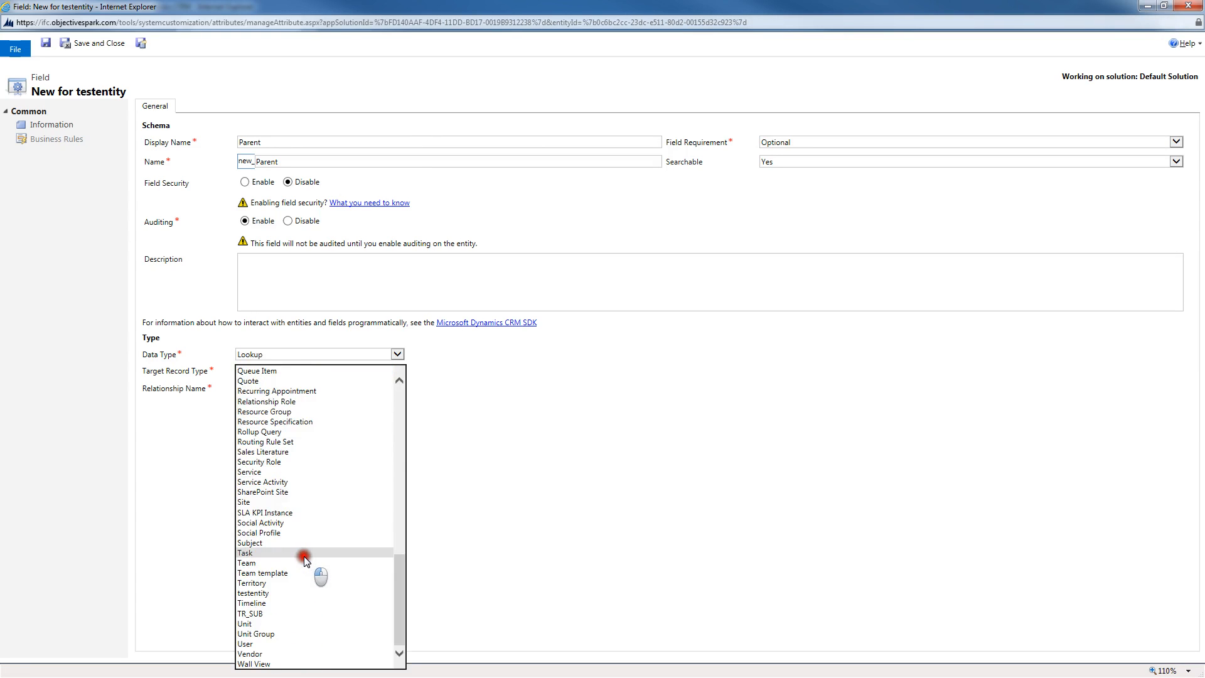
click(267, 592)
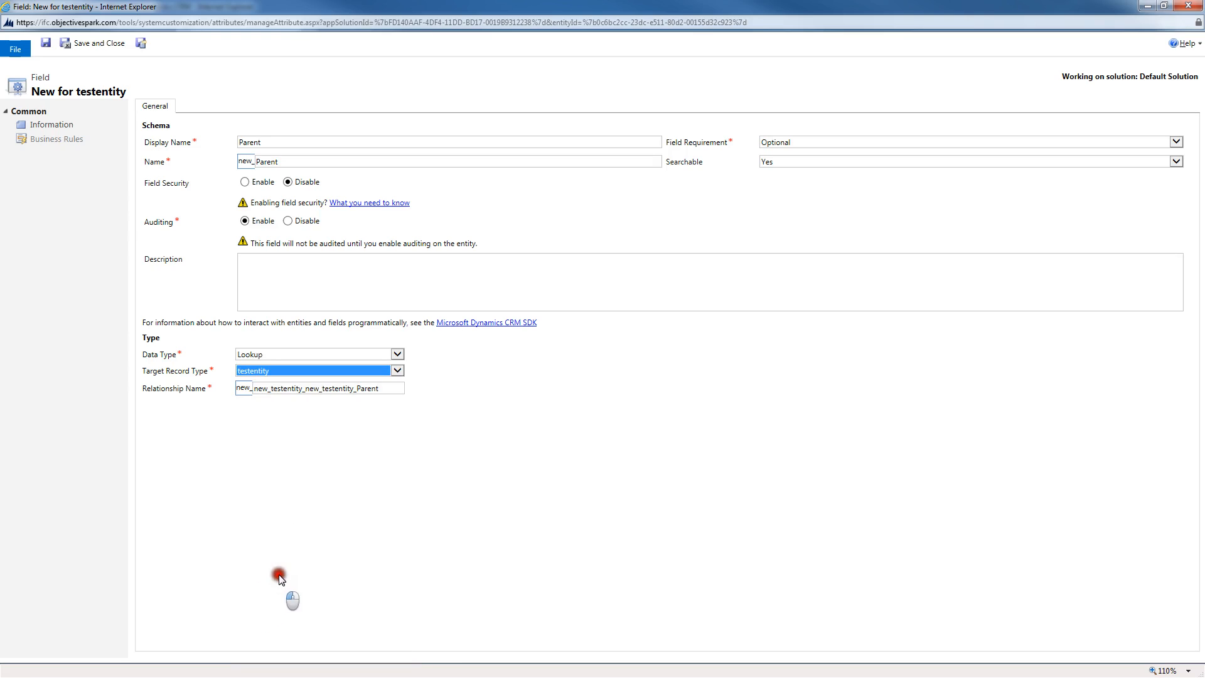
click(101, 44)
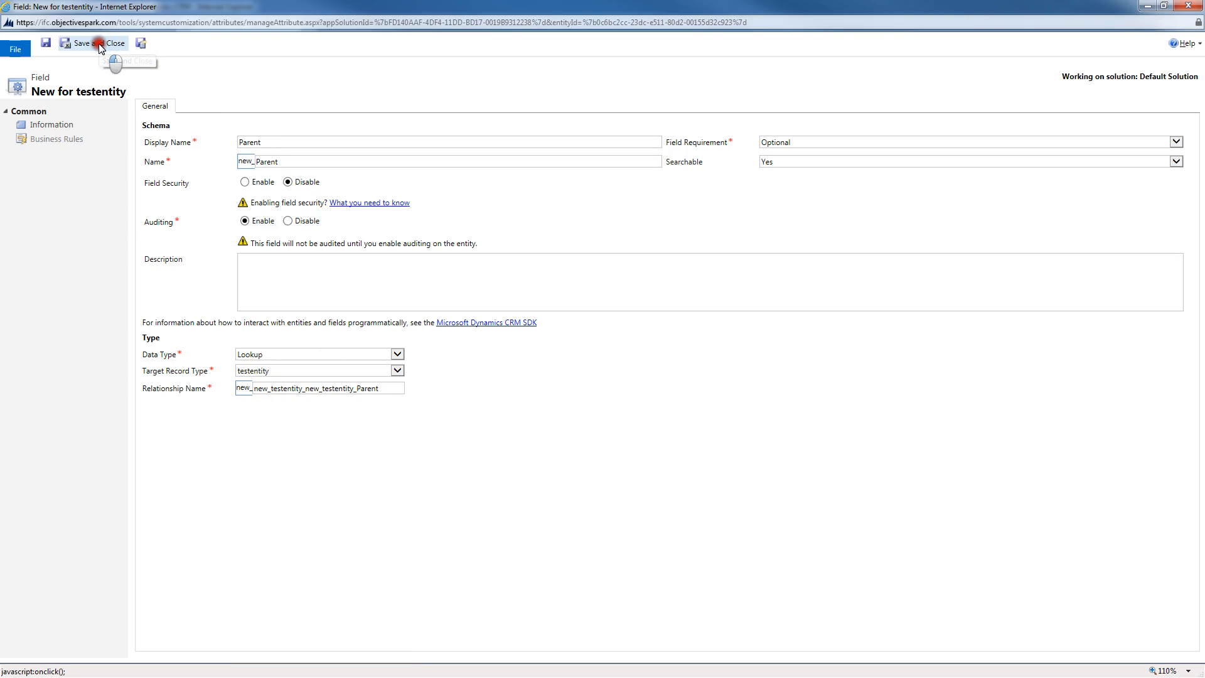
click(435, 139)
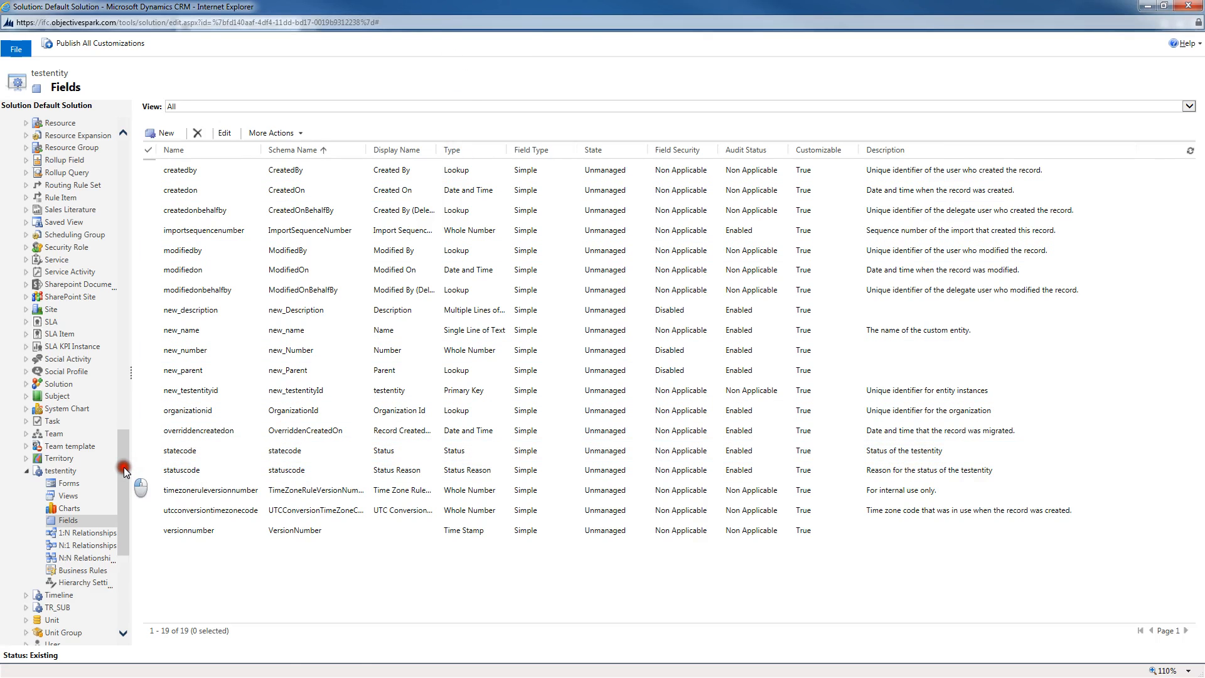
Step: Open testentity's Hierarchy Settings and start a new hierarchy setting named testhierarchy
drag(123, 467, 127, 484)
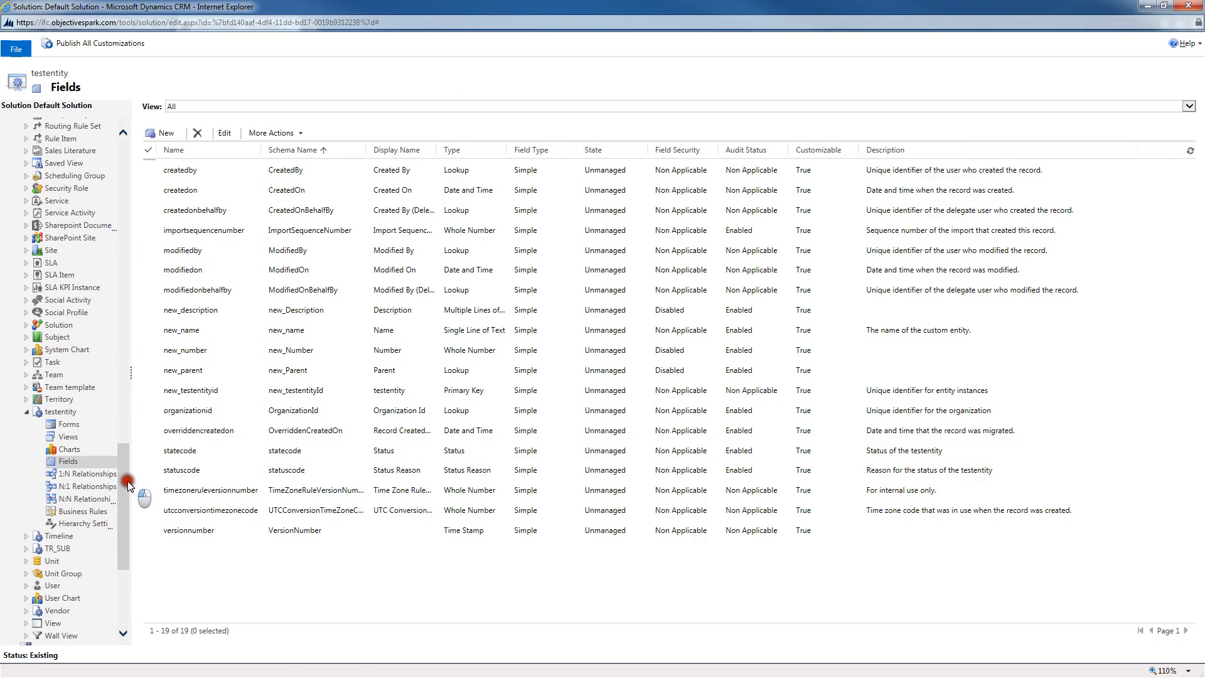
click(83, 525)
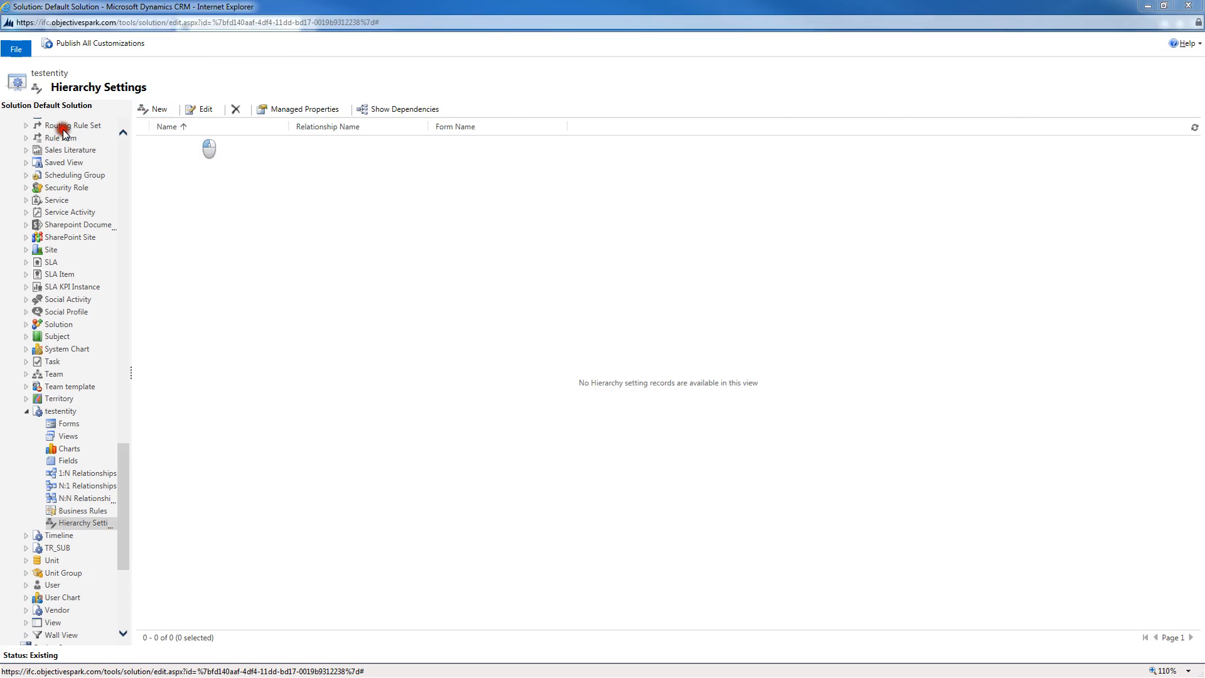
drag(0, 90, 439, 92)
double_click(439, 92)
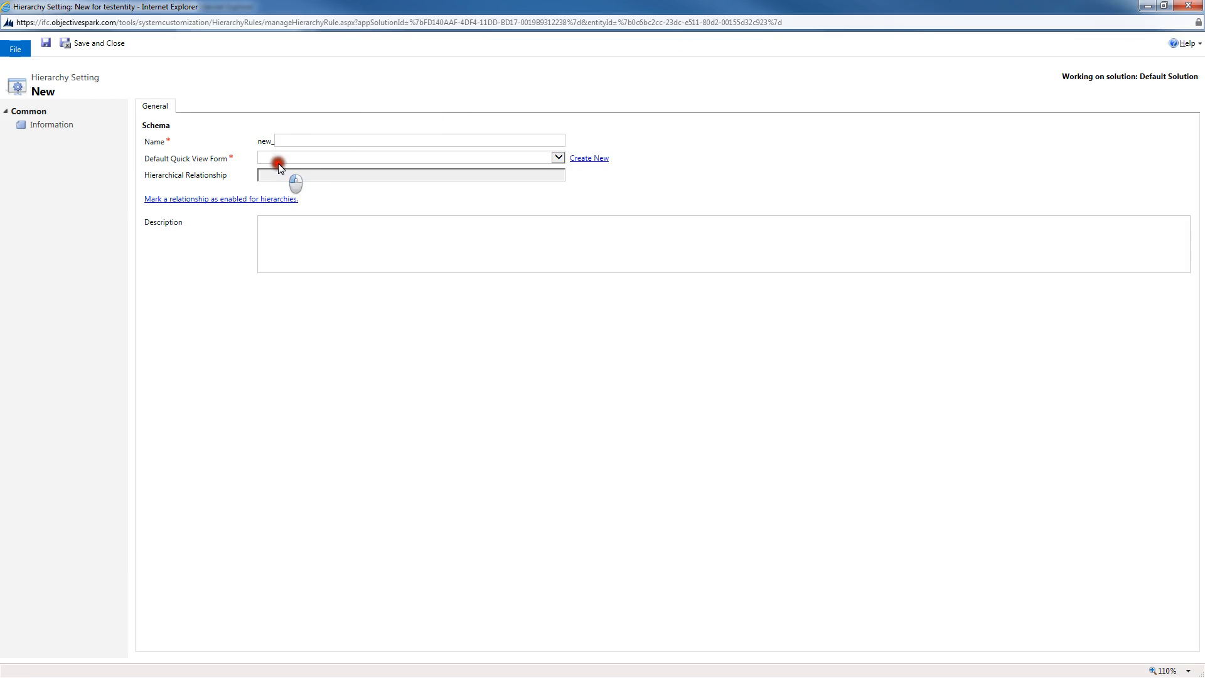
click(303, 137)
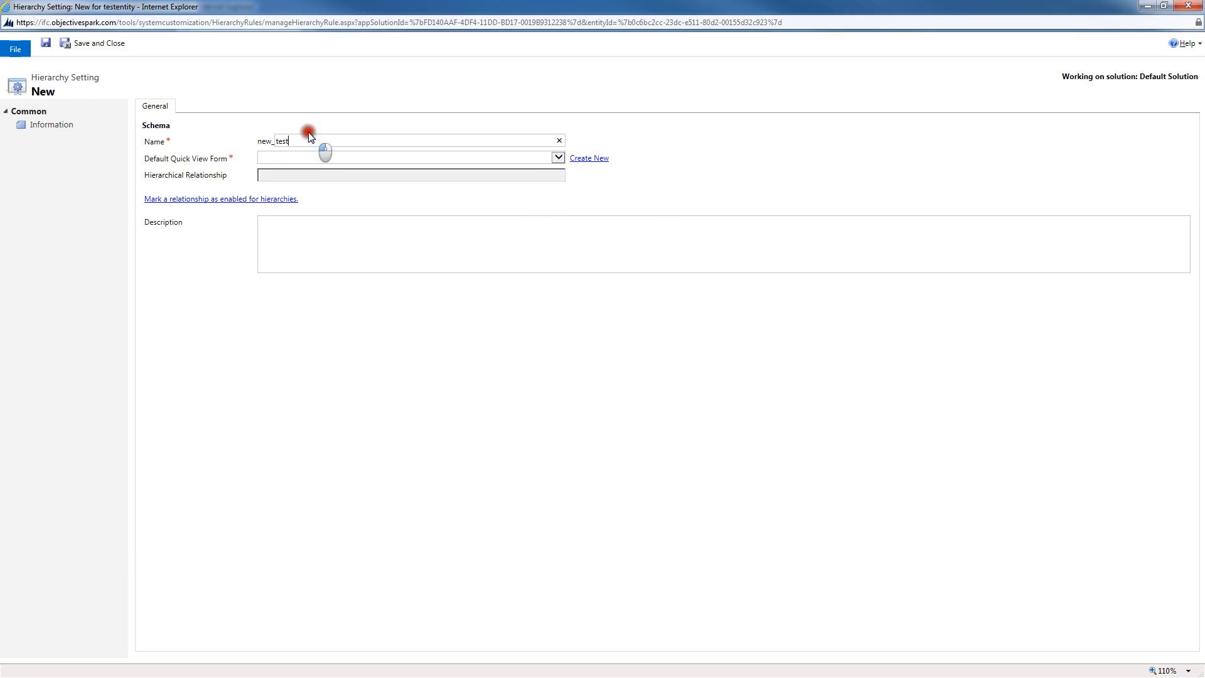
text(testhierarchy)
key(Tab)
Step: Create a new default quick view form containing the Number field, save and publish it, and close the form editor
click(557, 158)
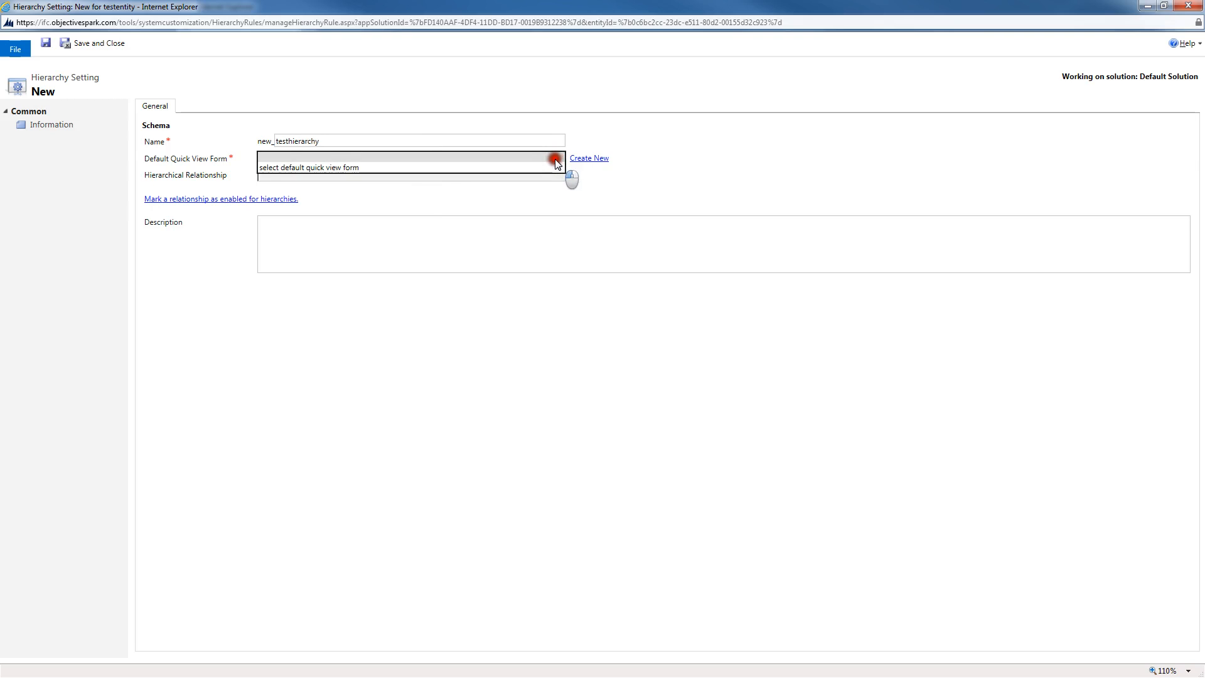
click(492, 198)
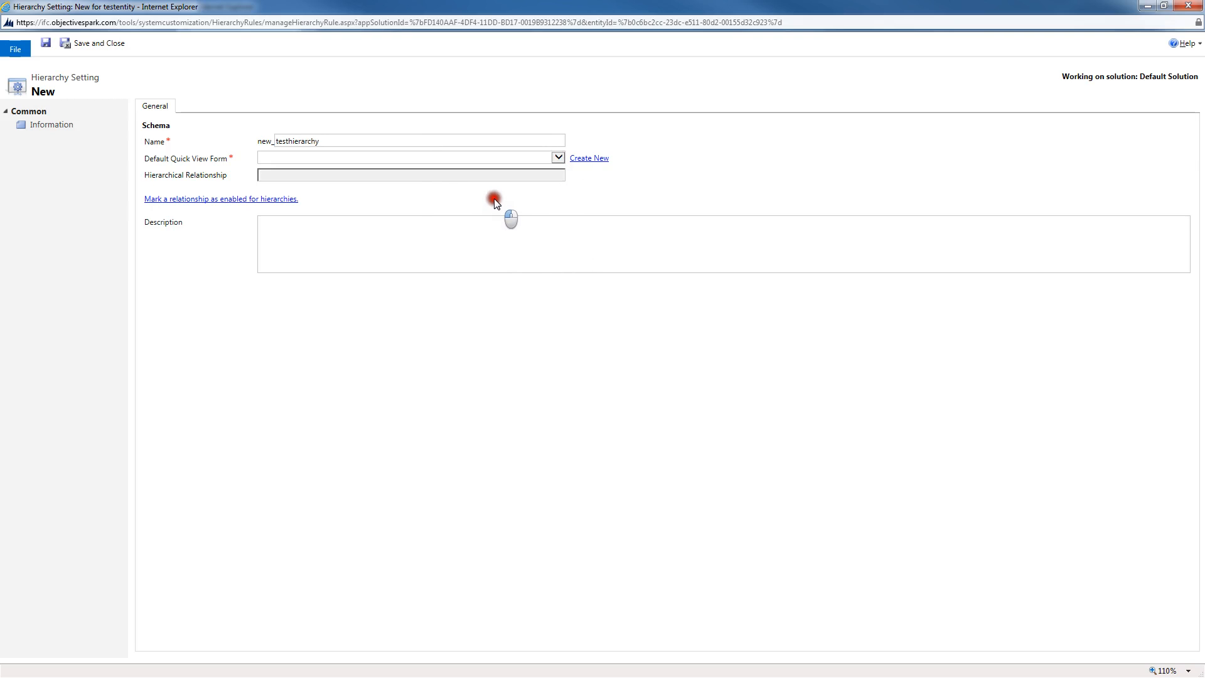
click(589, 159)
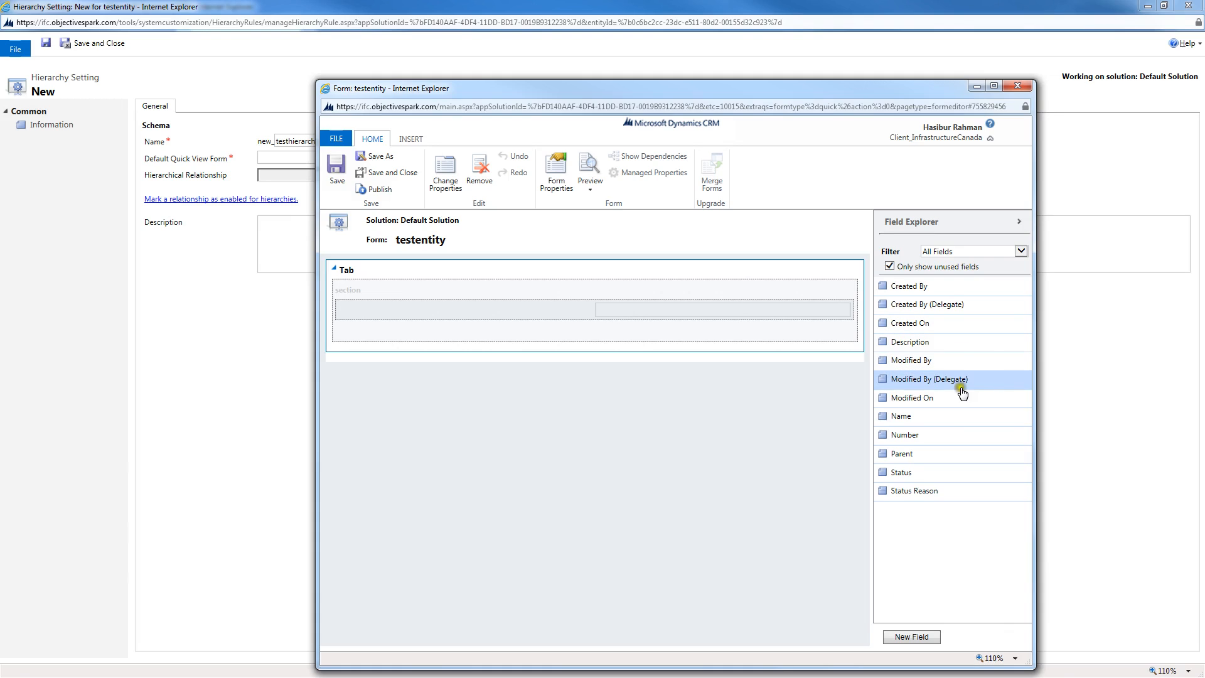
drag(930, 414, 595, 325)
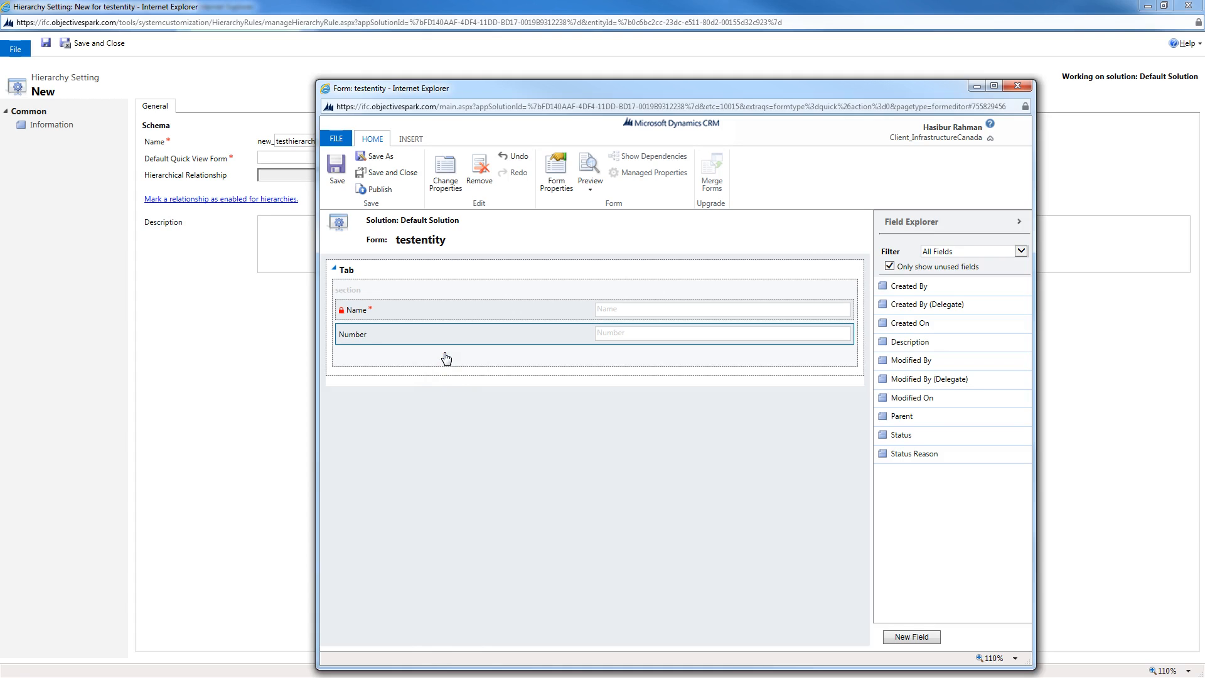
click(375, 190)
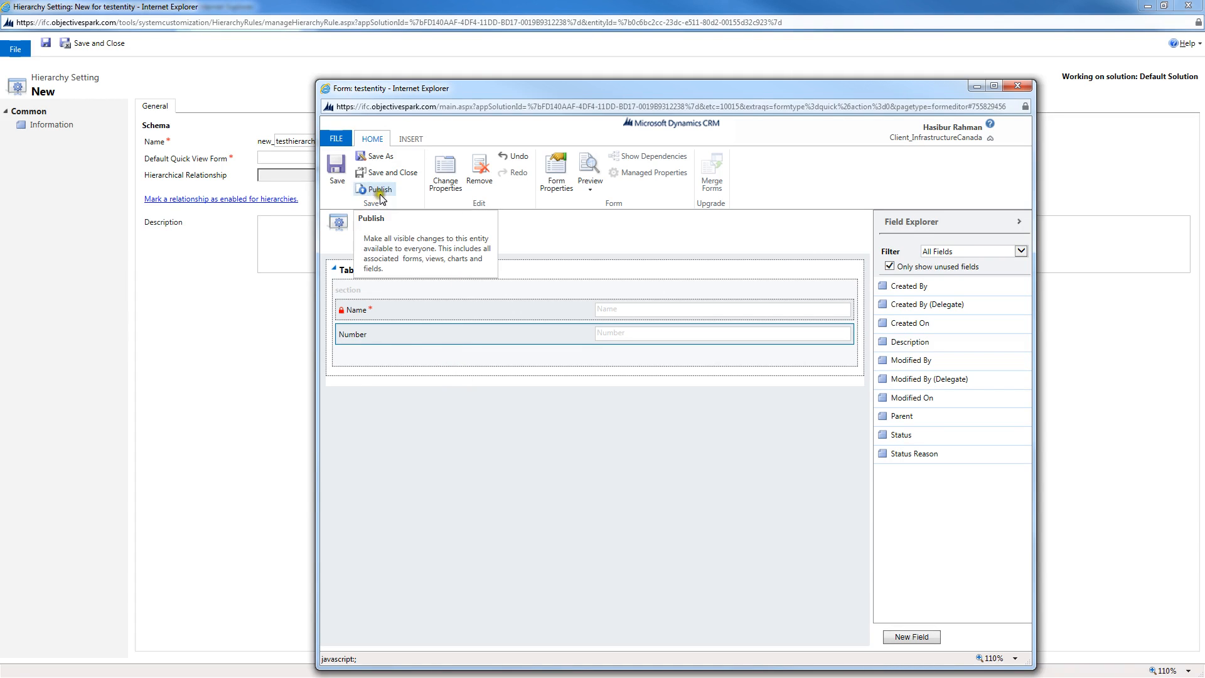
click(380, 190)
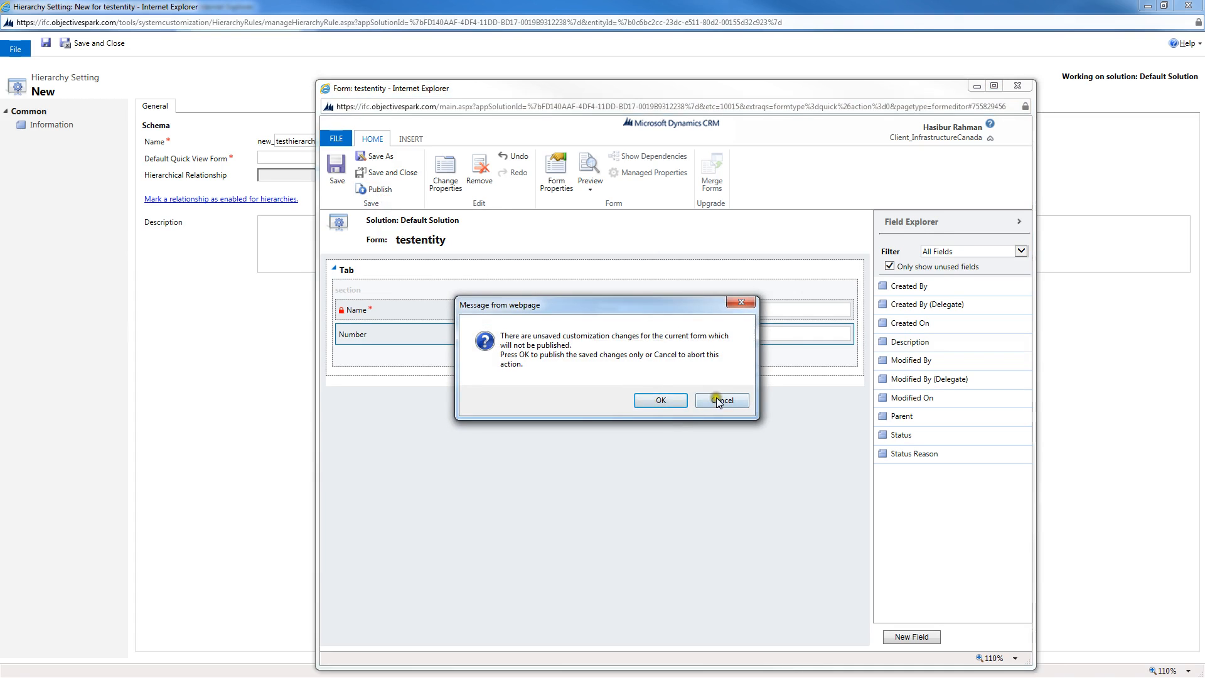
click(334, 168)
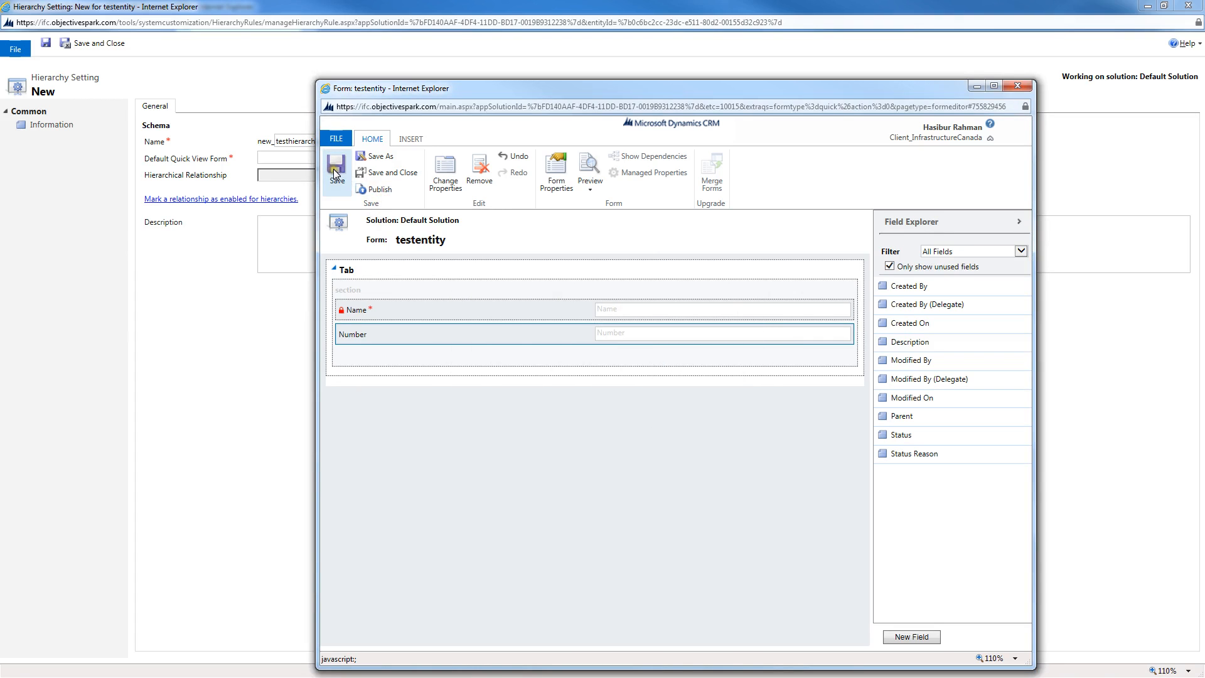
click(370, 190)
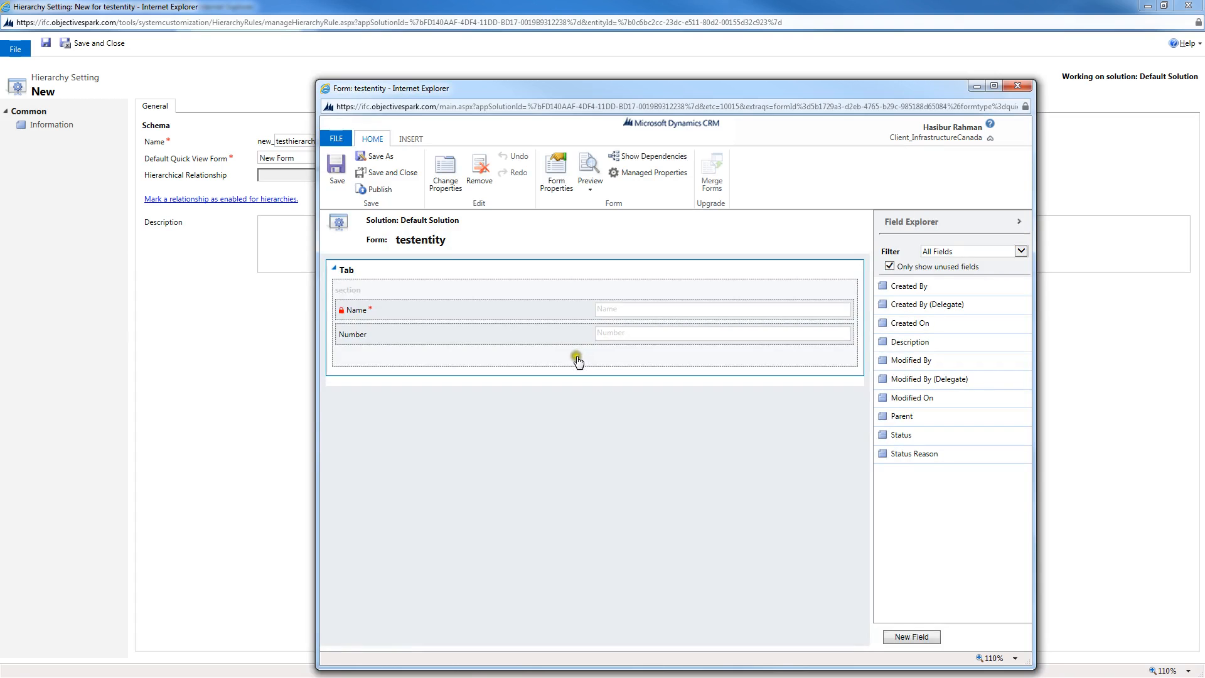
click(1015, 83)
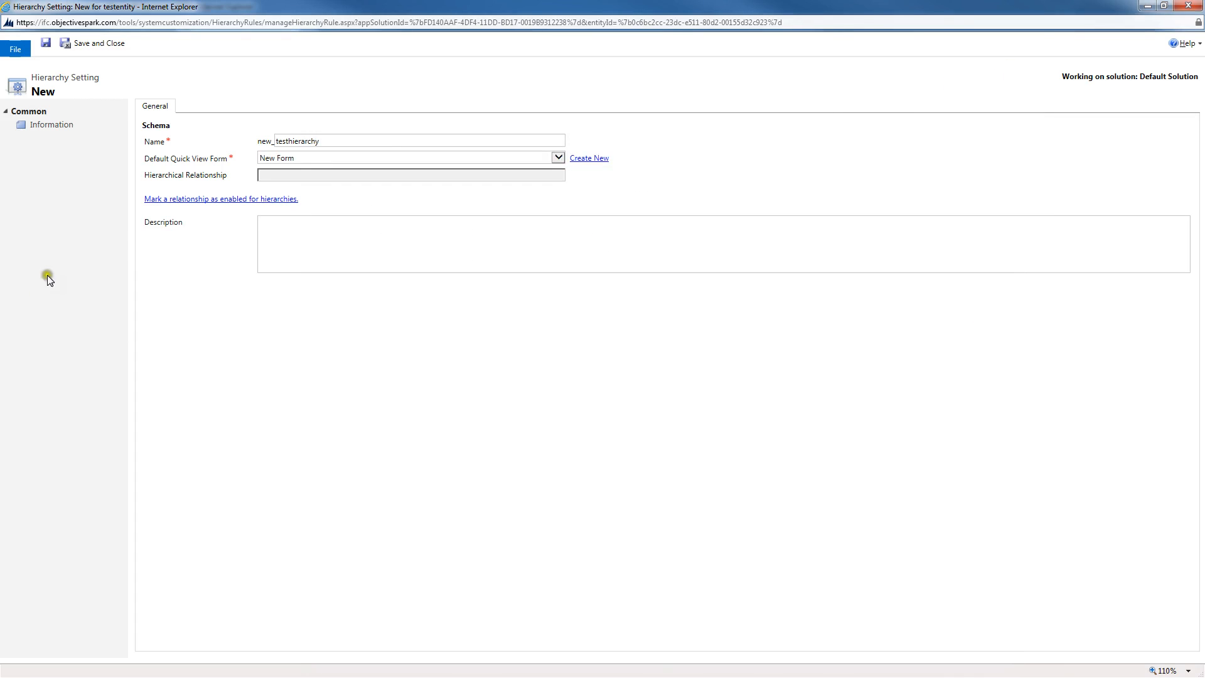
Step: Mark the Parent relationship as enabled for hierarchies, then save and close the hierarchy setting
click(204, 200)
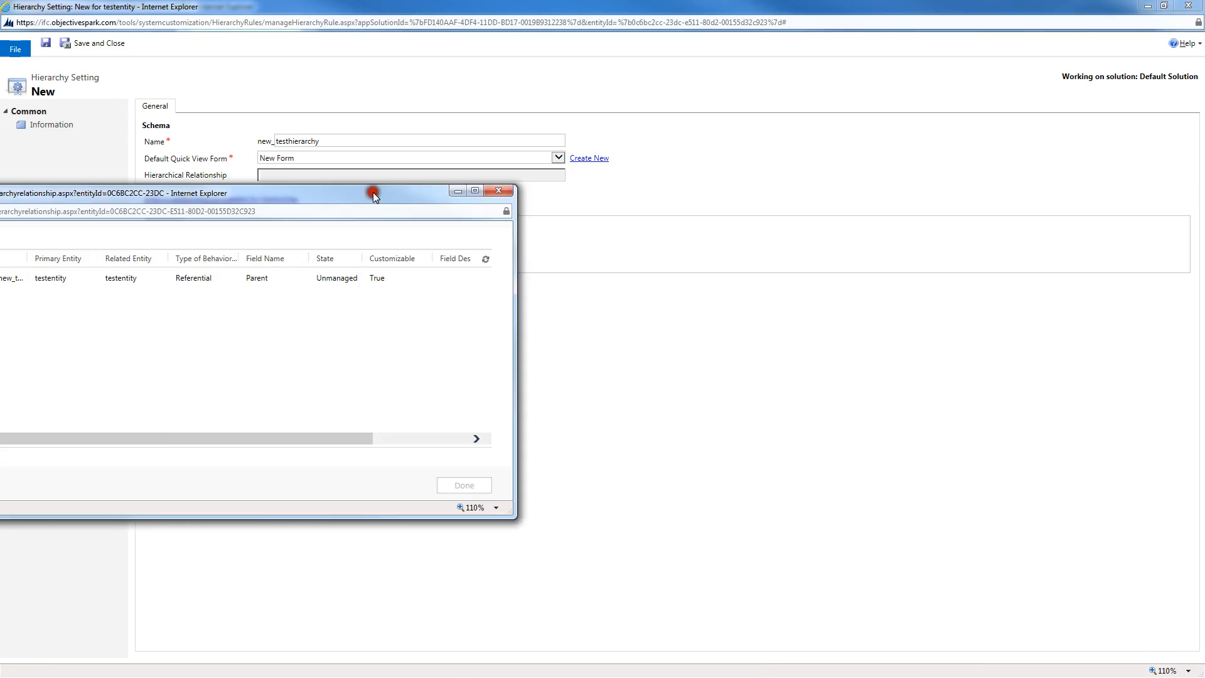
drag(373, 192, 811, 181)
click(295, 260)
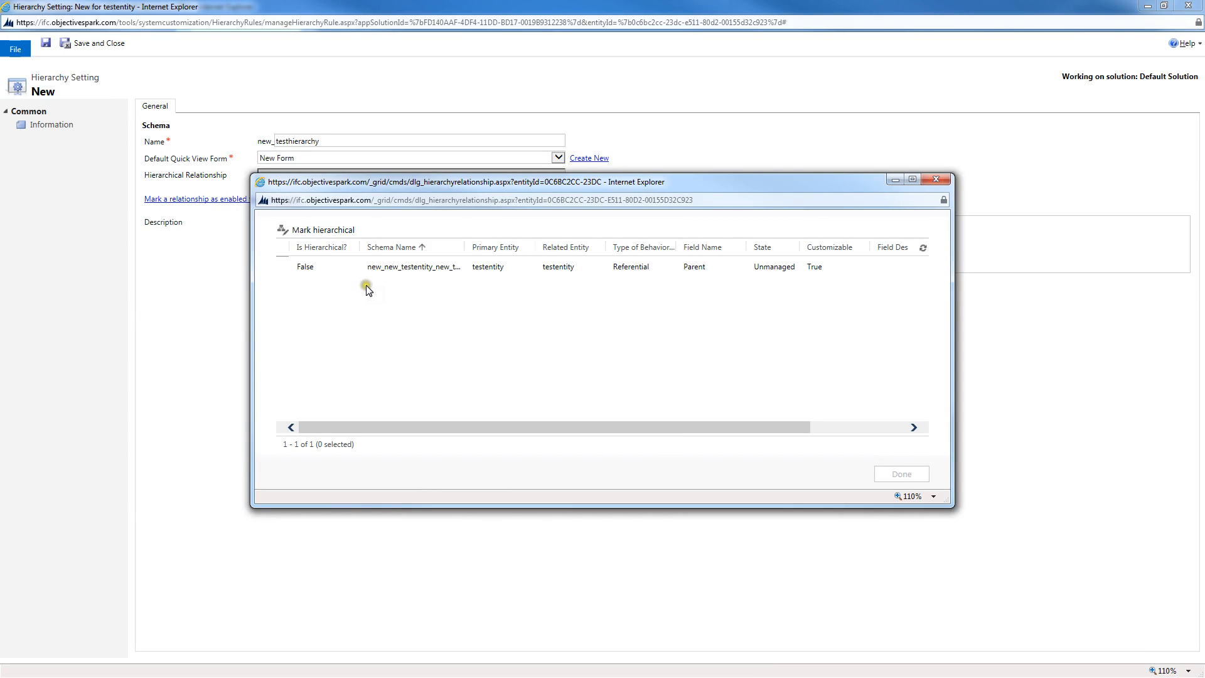
click(285, 268)
click(320, 231)
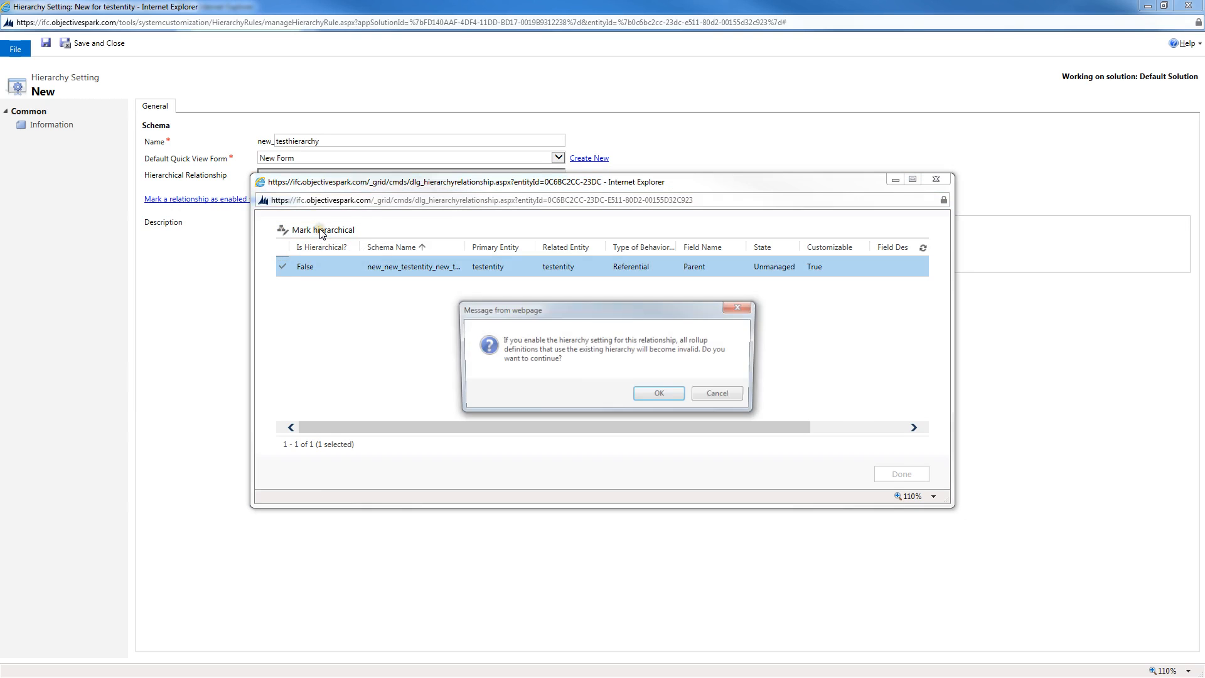
click(657, 395)
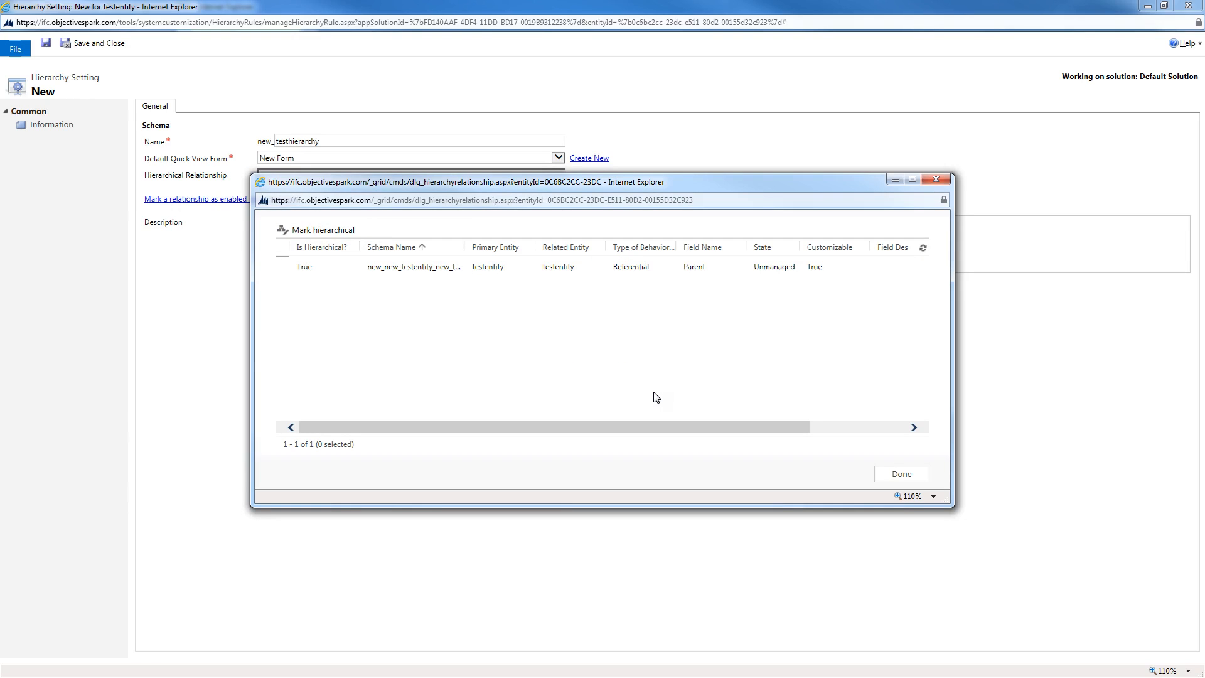
click(294, 263)
click(901, 475)
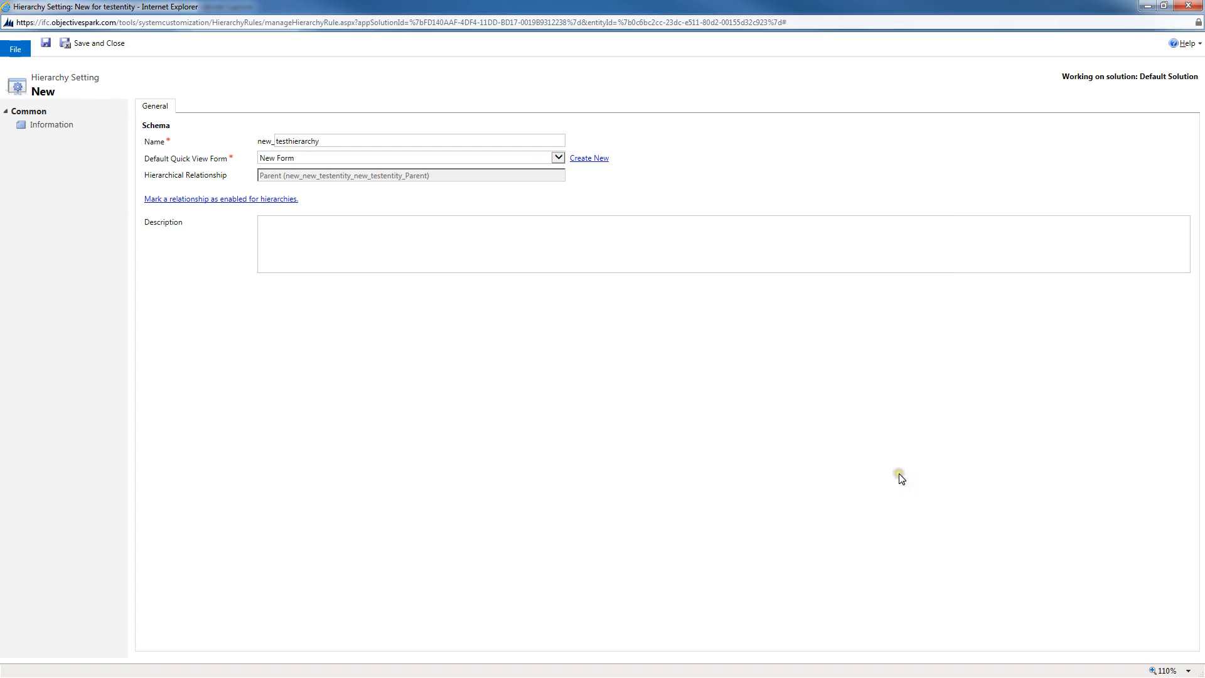
click(85, 44)
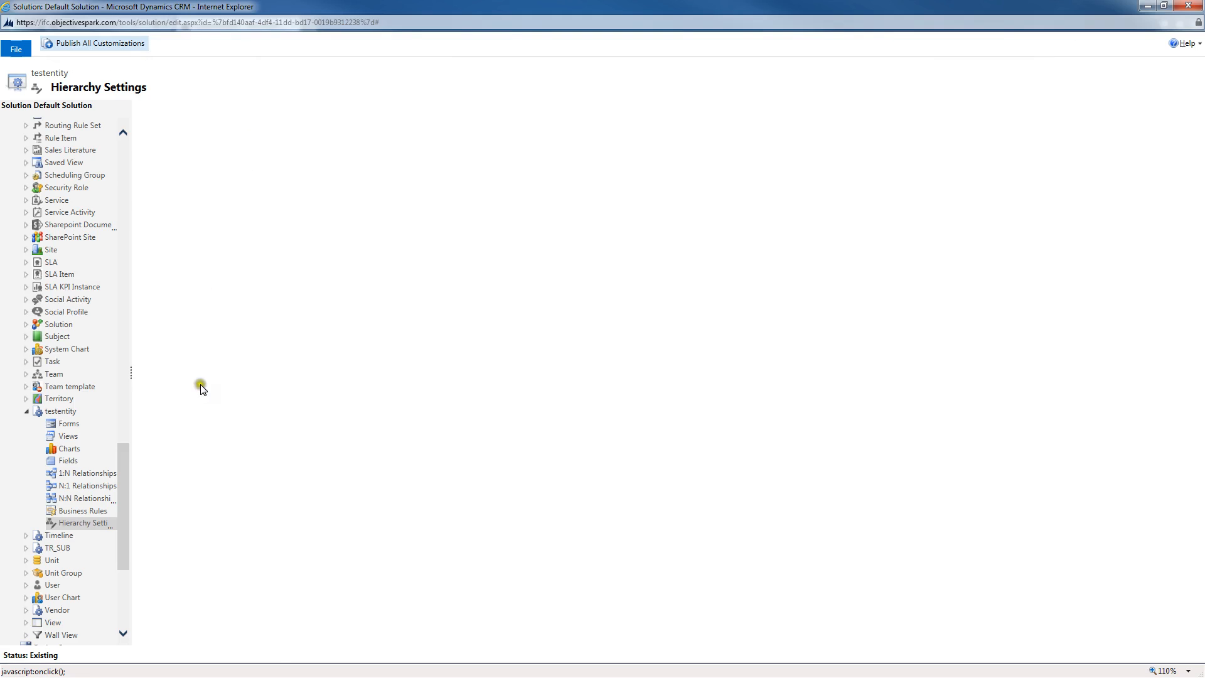
Step: Open testentity's main Information form, add the Number, Parent and Description fields to the General section, save and close it
click(68, 424)
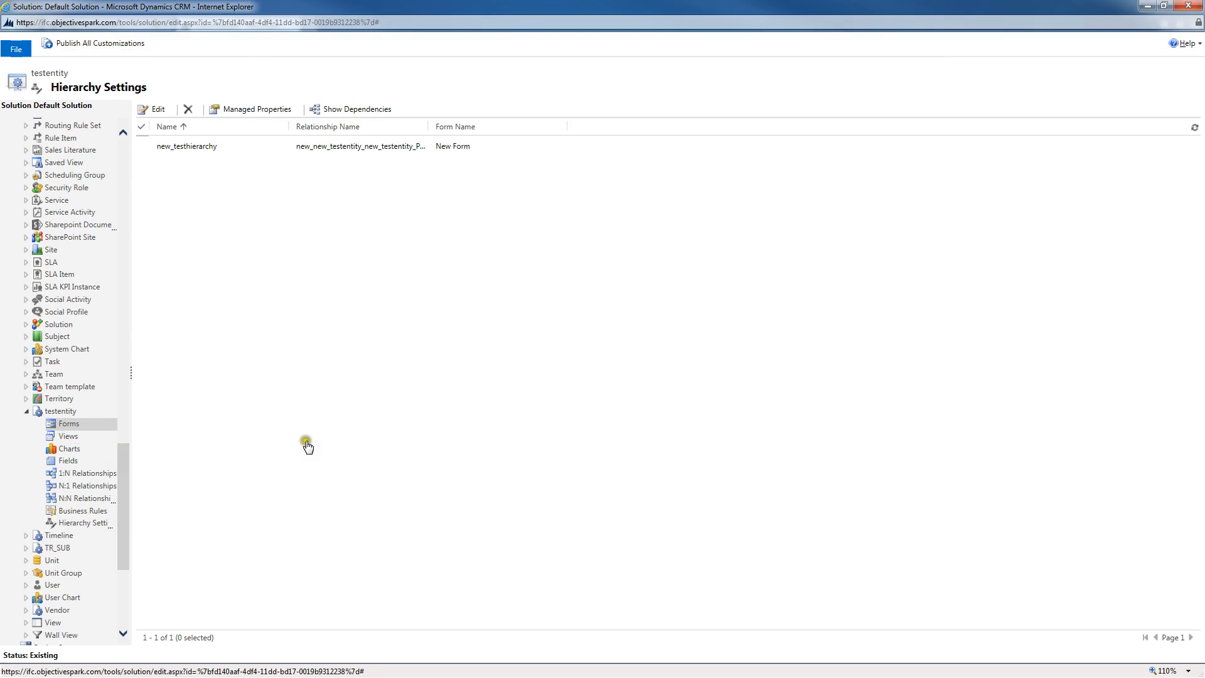
click(72, 425)
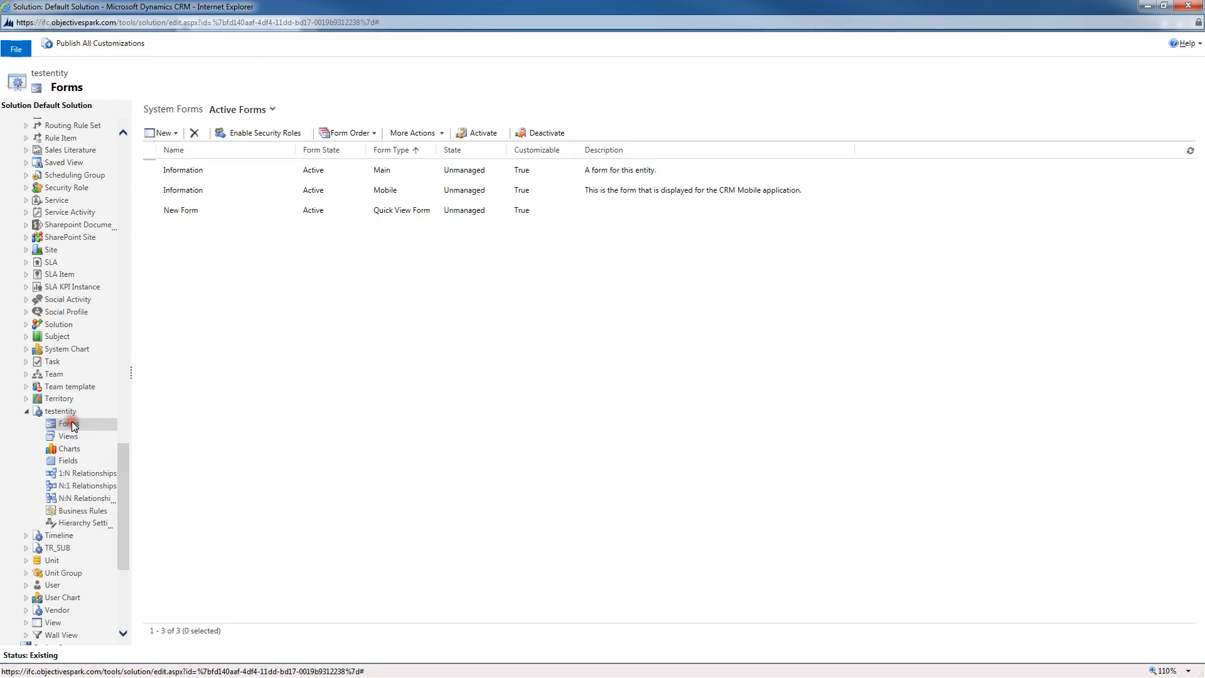
click(184, 175)
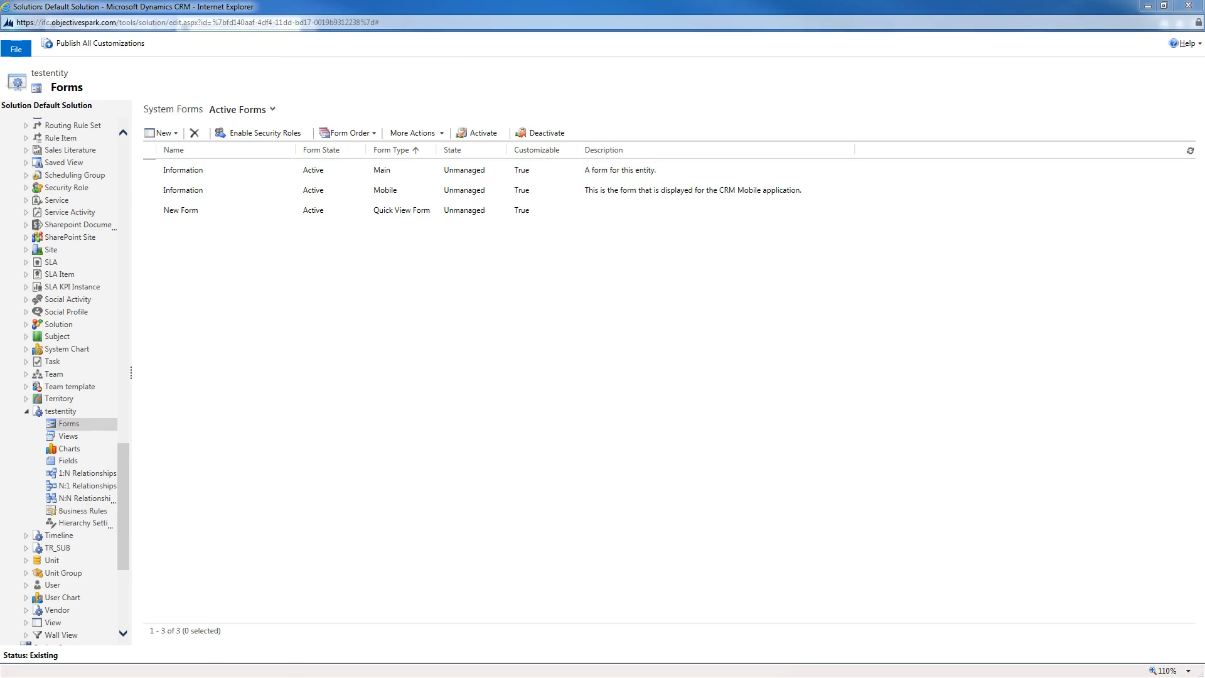
double_click(578, 123)
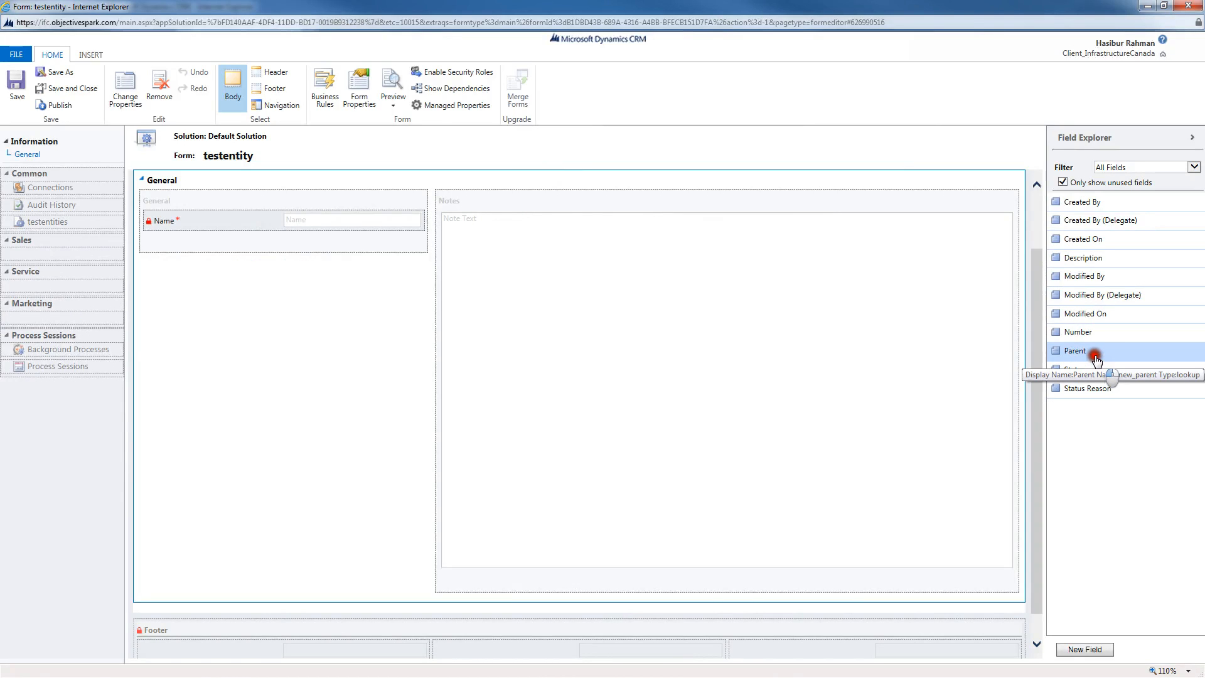
drag(1079, 332, 329, 238)
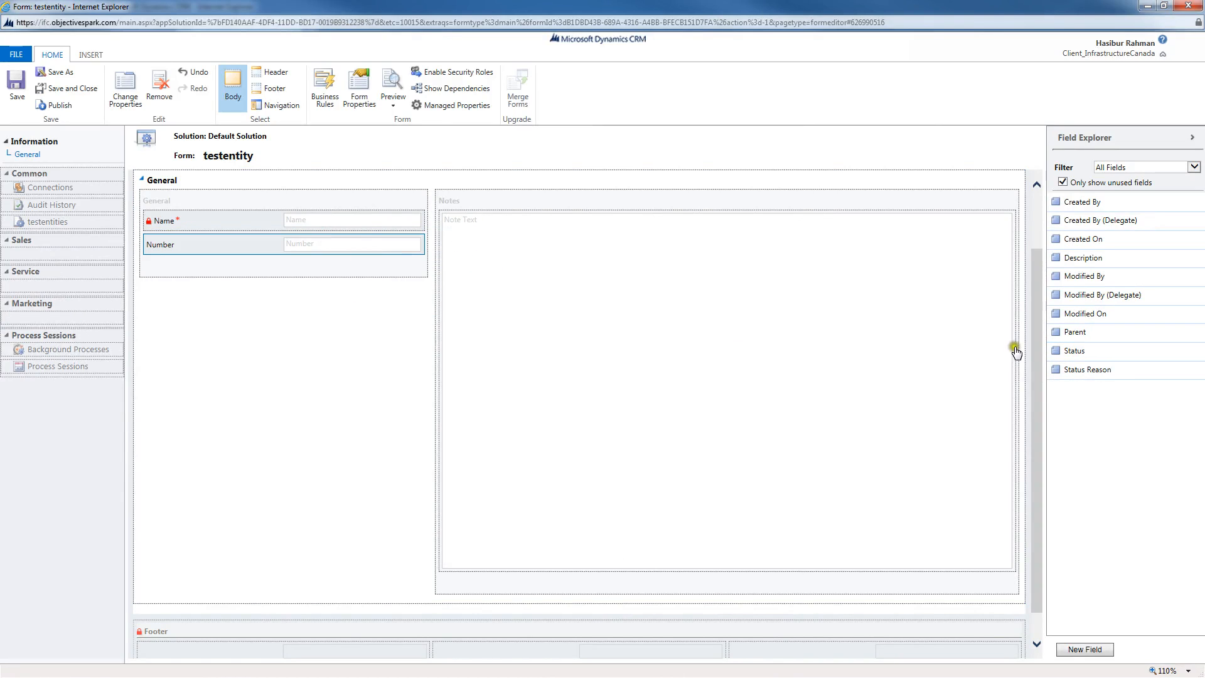
drag(1056, 332, 187, 271)
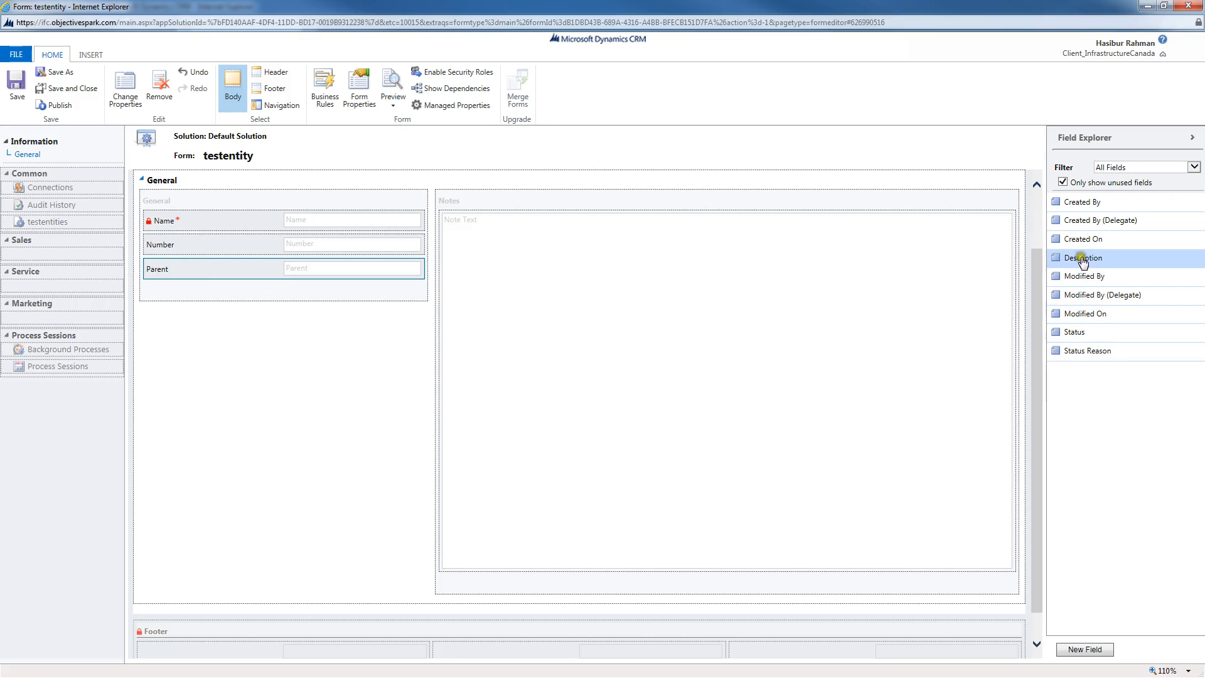
drag(1082, 261, 254, 289)
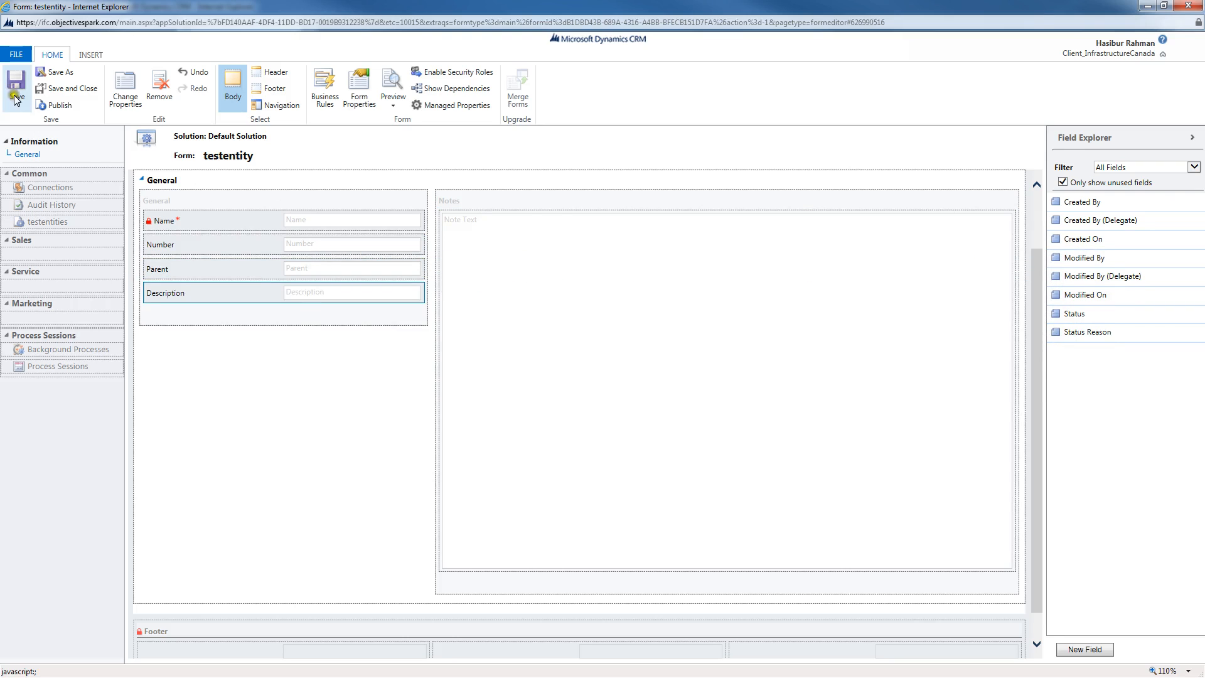
click(68, 108)
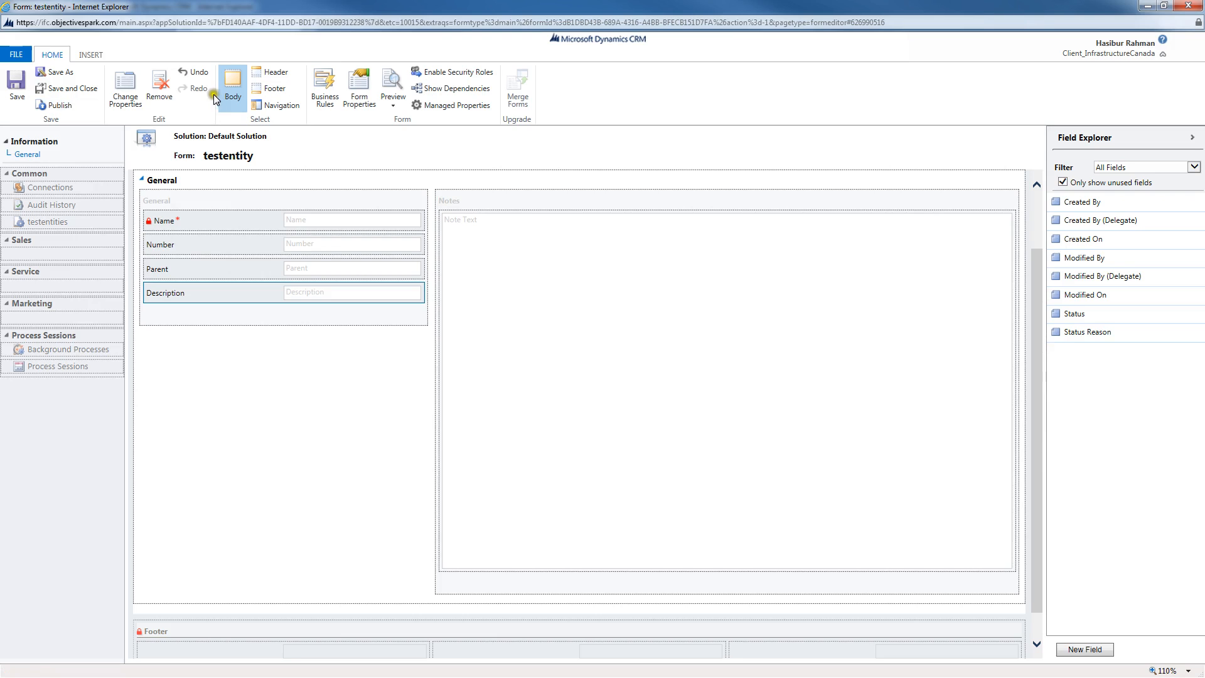
click(1187, 6)
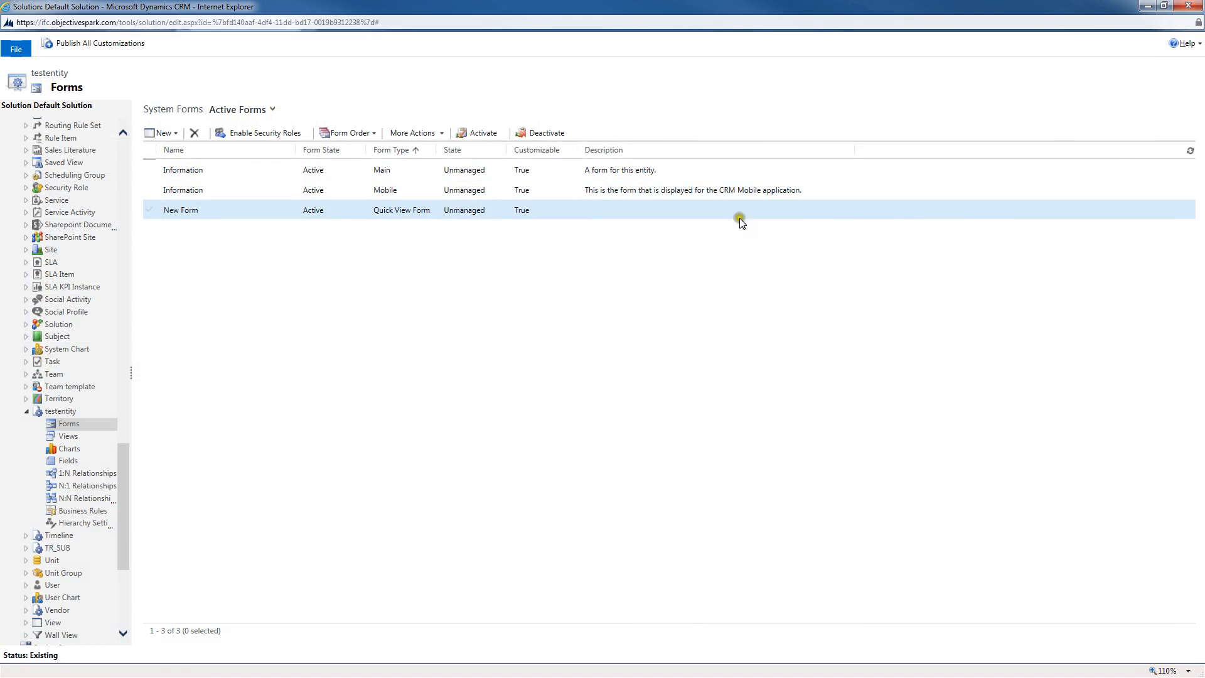
Step: Publish all customizations and close the solution window
click(26, 411)
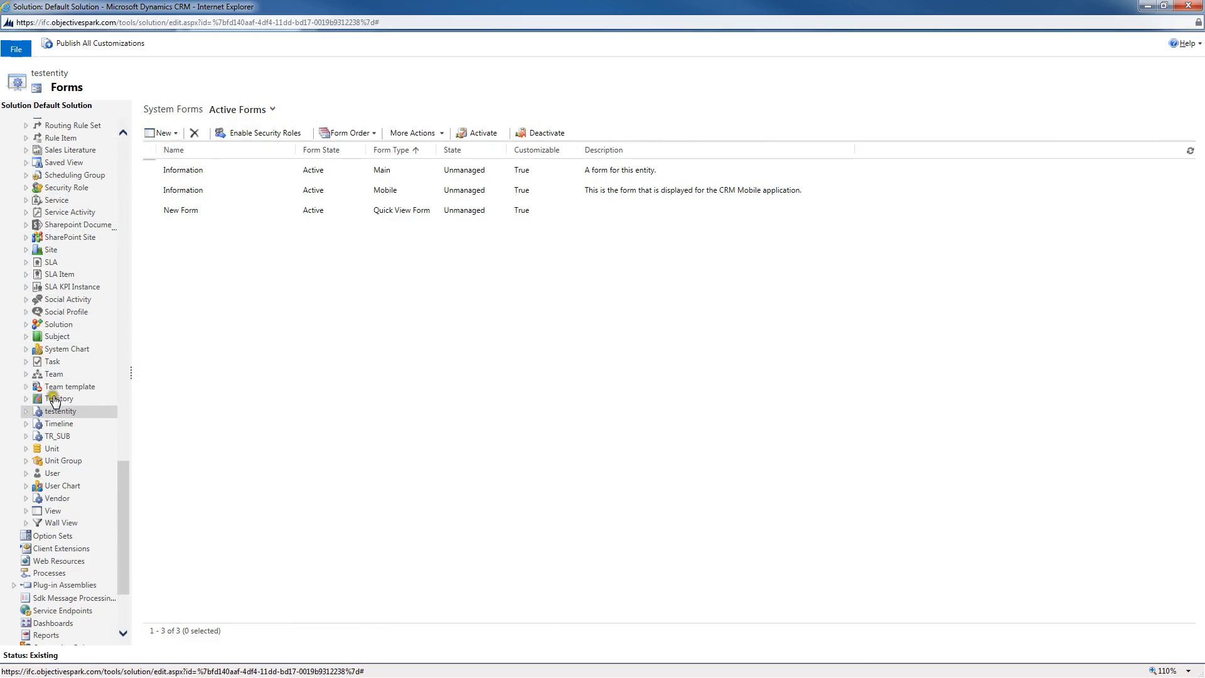
click(95, 46)
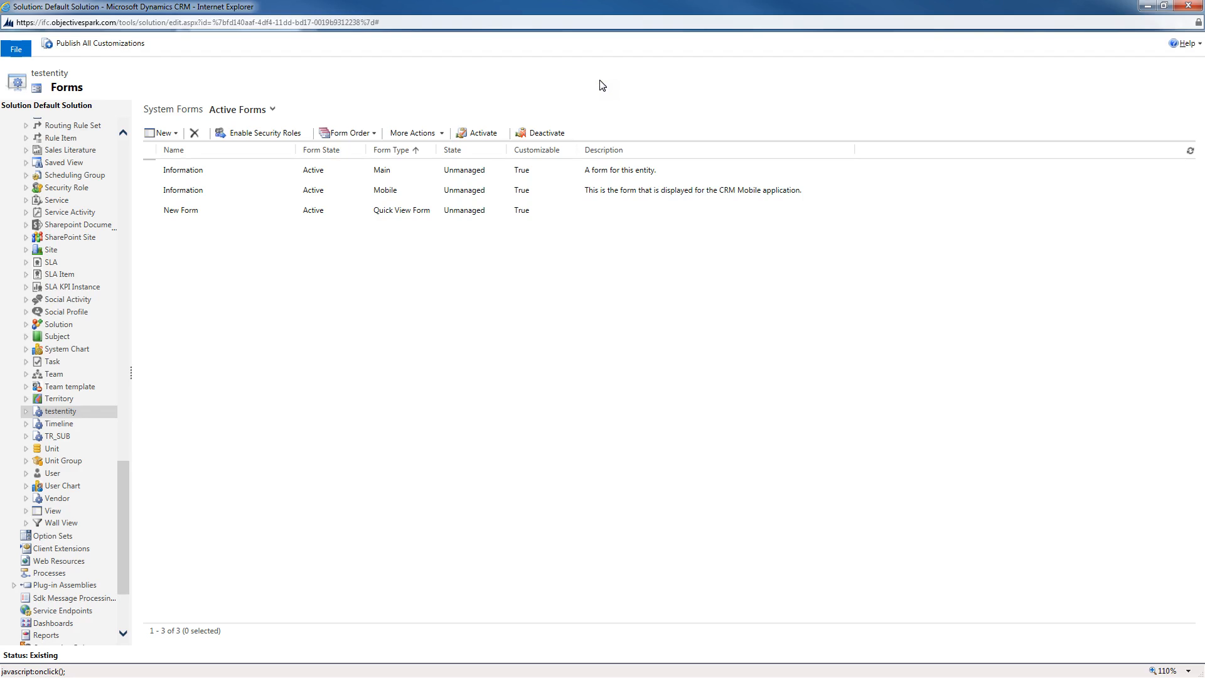
click(1187, 5)
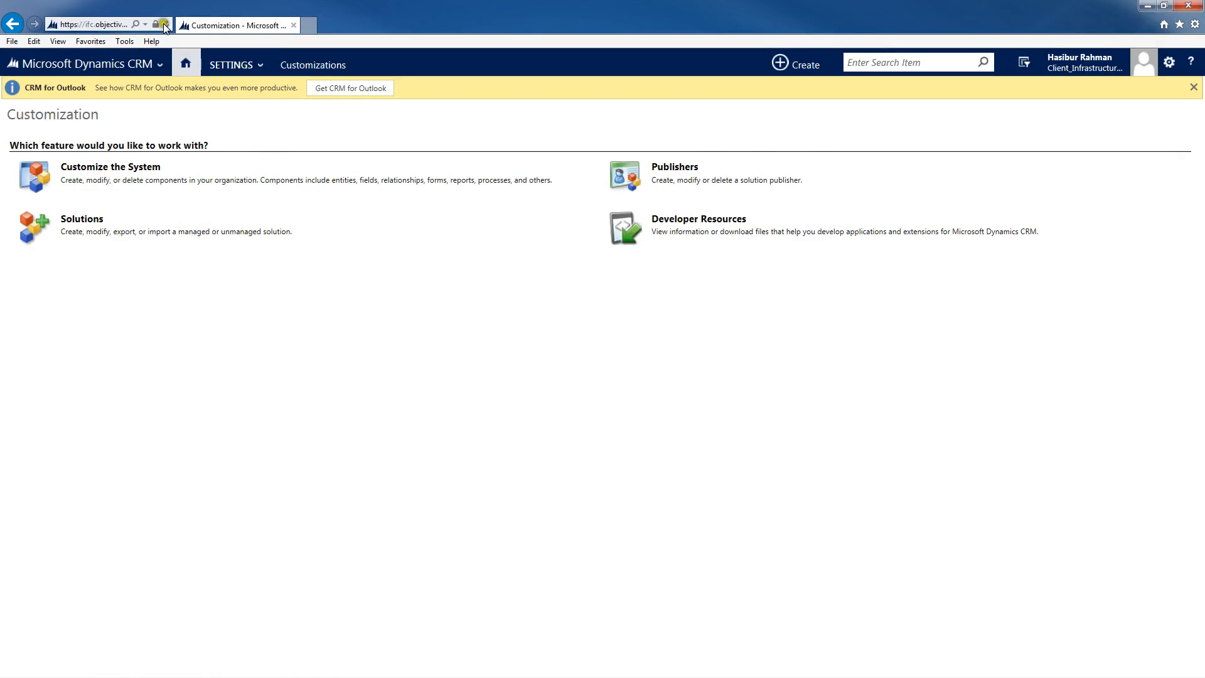
Step: Open the testentities list from the Service area and create and save a new record named Nothing
click(162, 23)
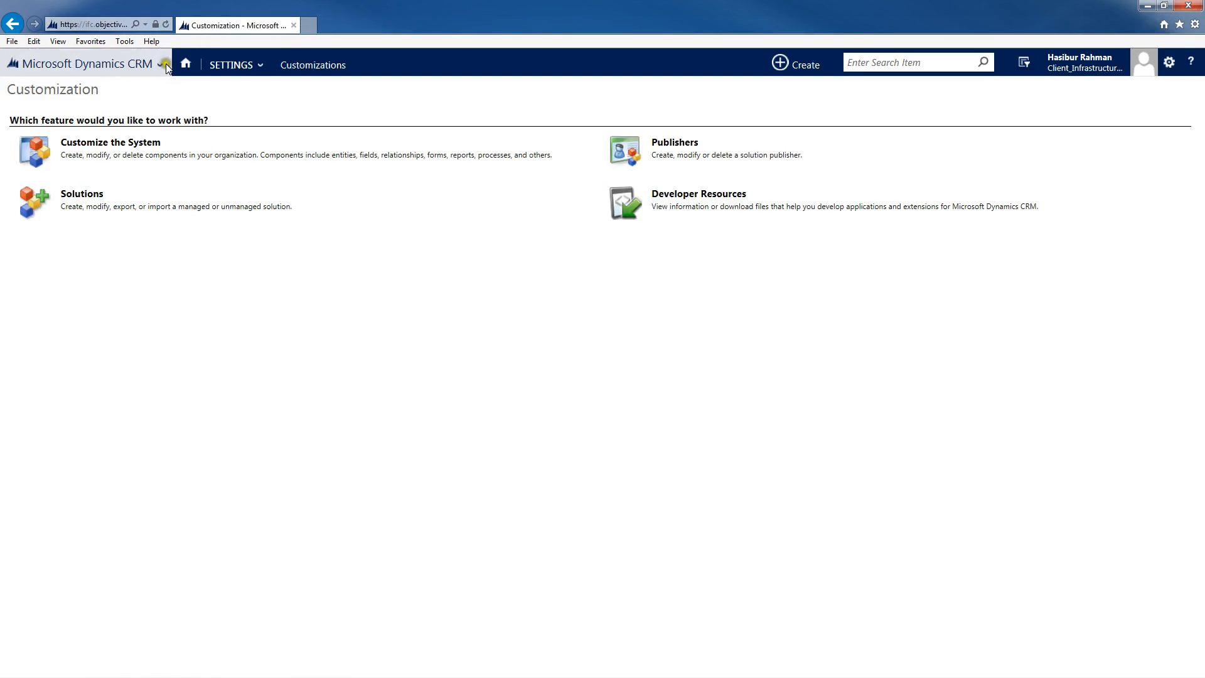
click(165, 66)
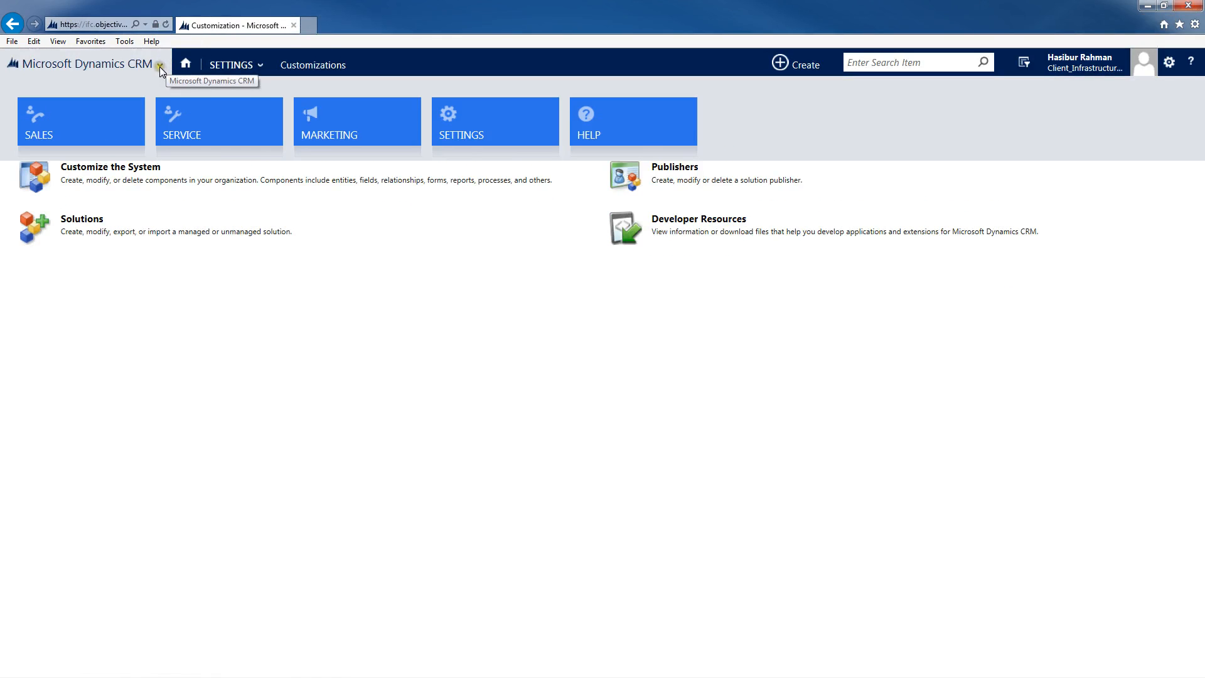
click(195, 126)
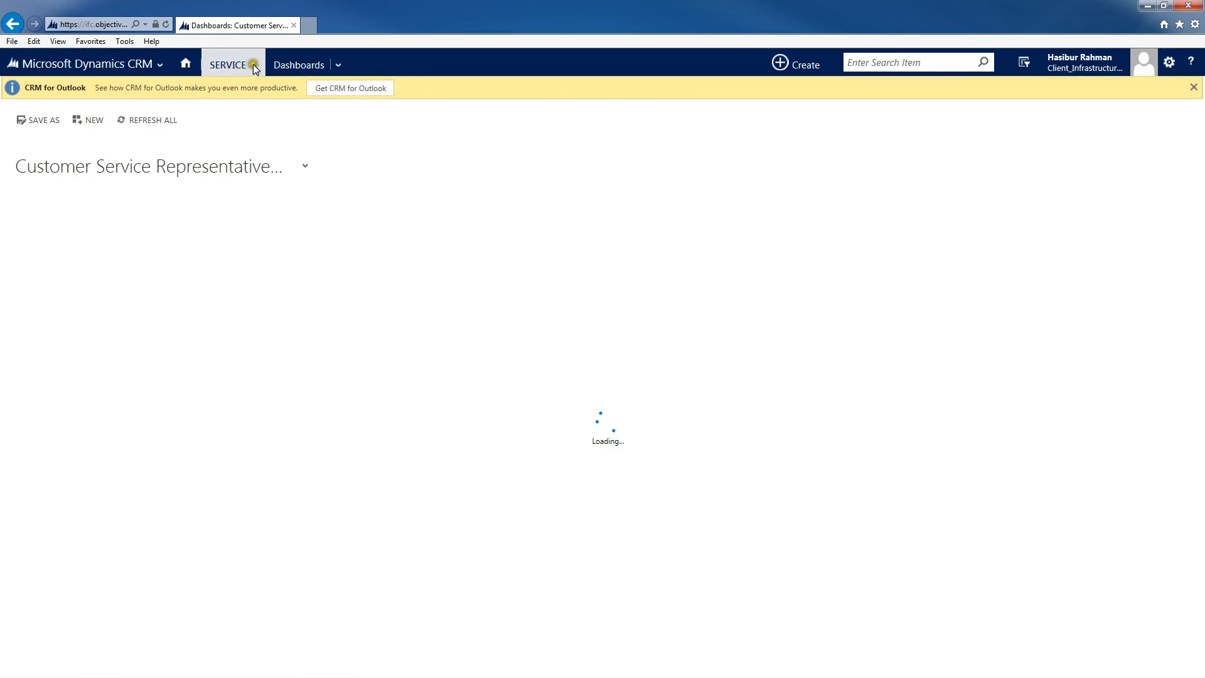
click(251, 65)
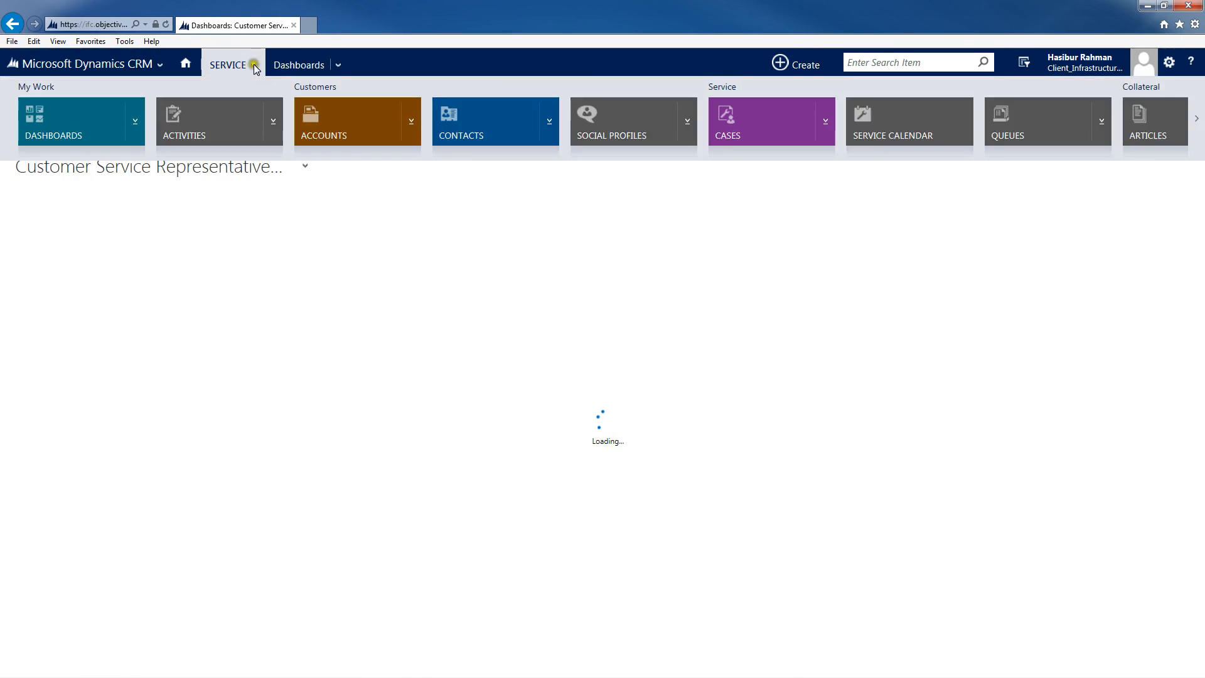
click(1197, 118)
click(1198, 117)
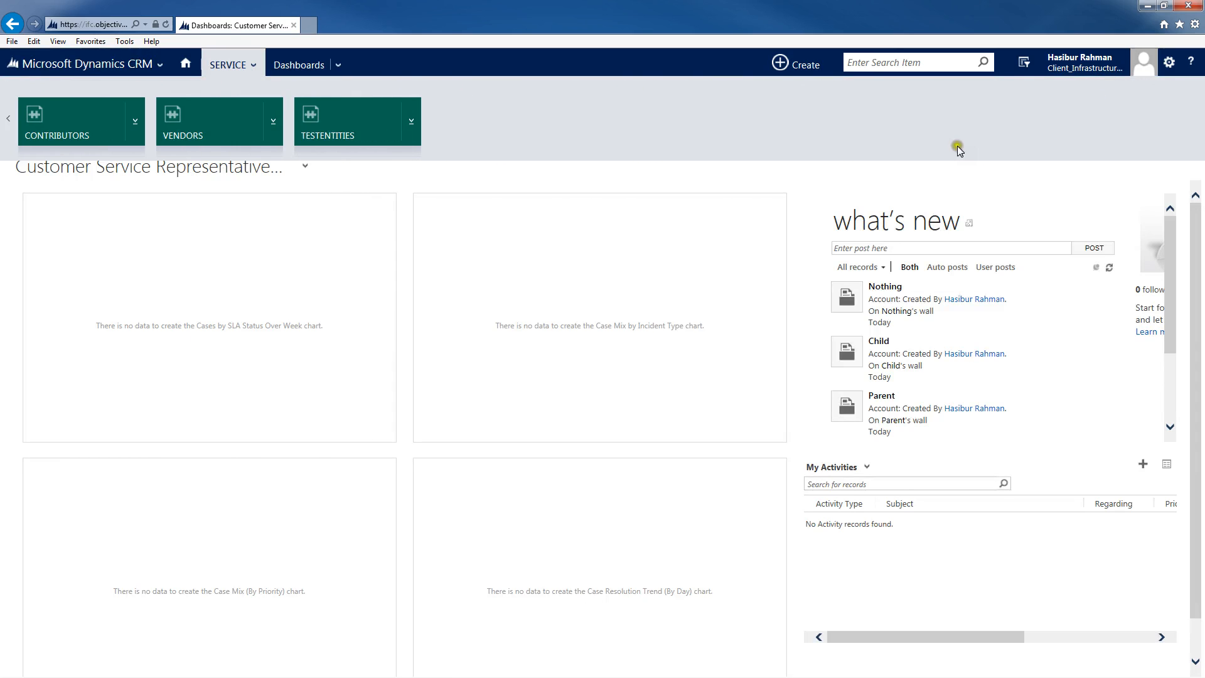
click(348, 131)
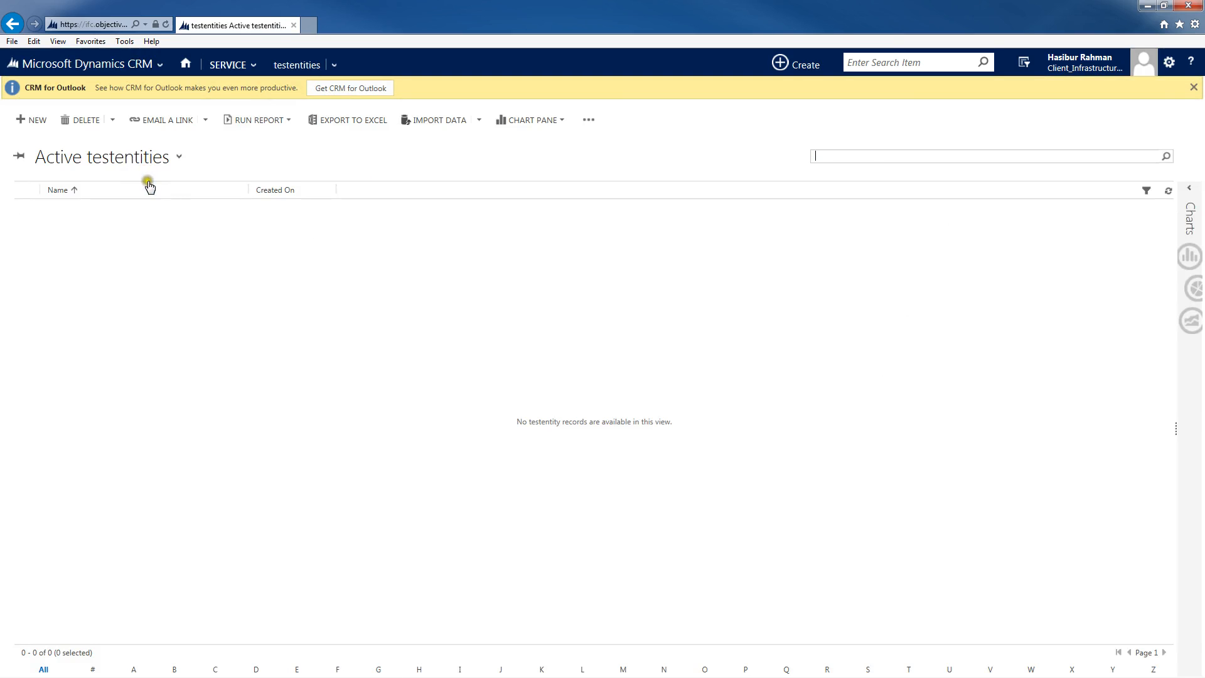
click(36, 121)
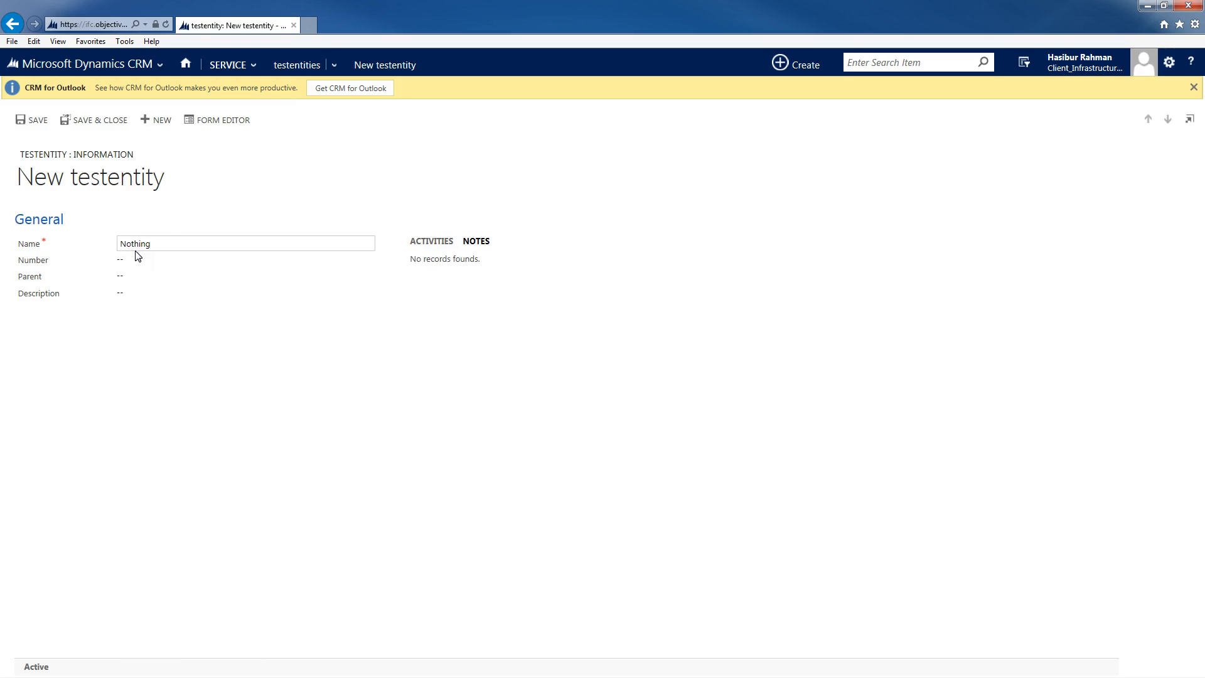
click(141, 397)
click(132, 362)
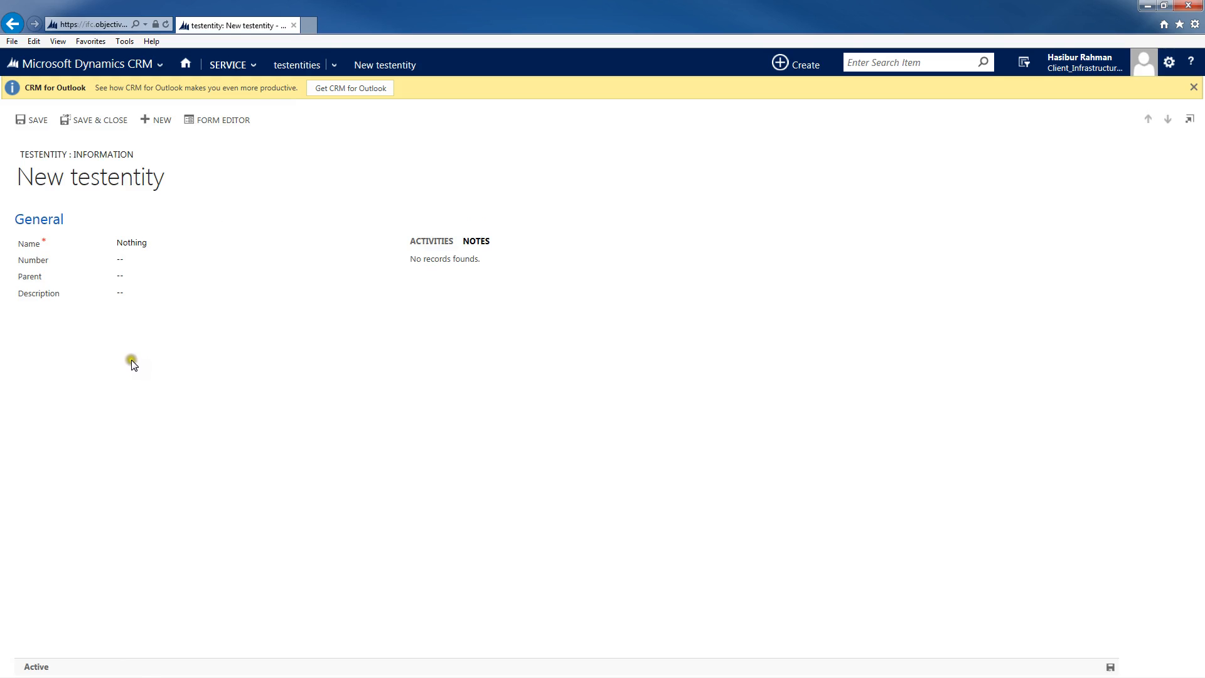
key(ctrl+s)
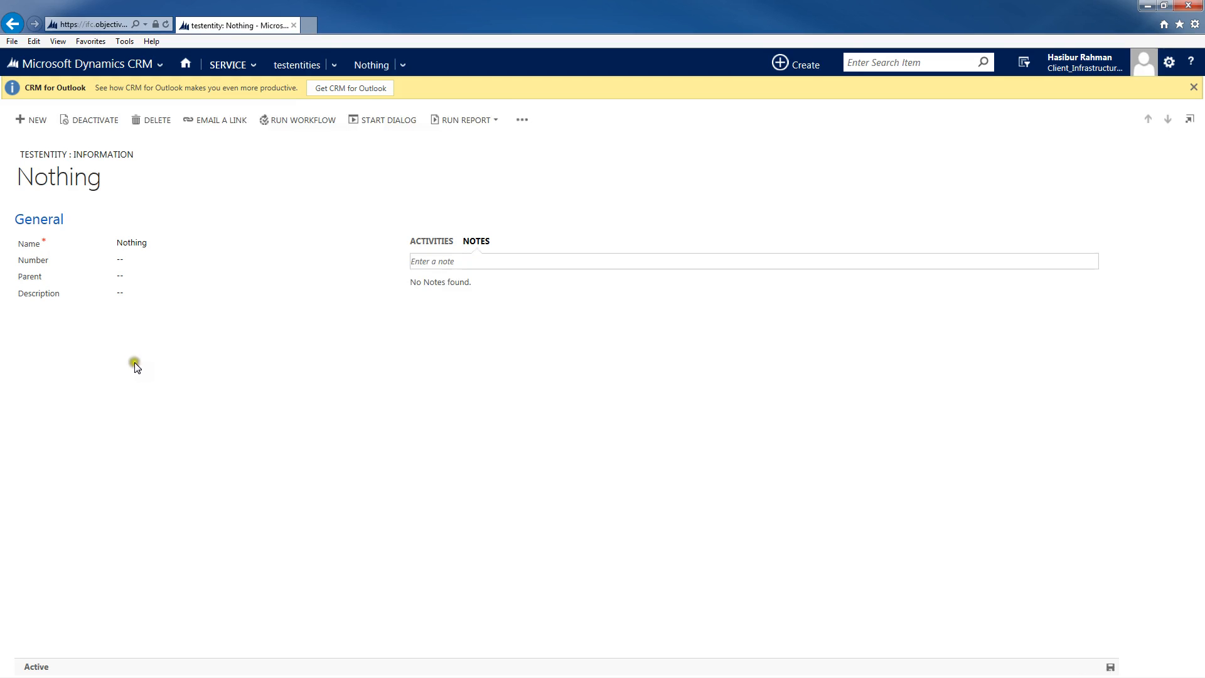
Step: Create a new testentity record named Parent with Number 1 and save it
click(32, 121)
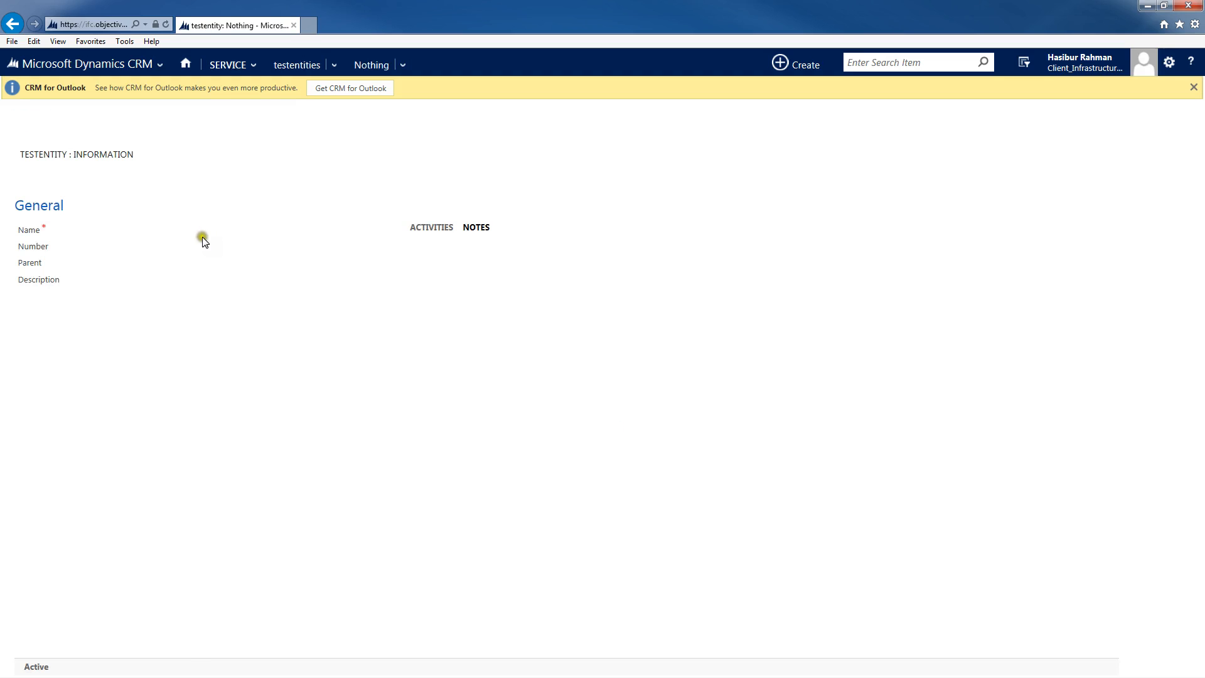
click(134, 242)
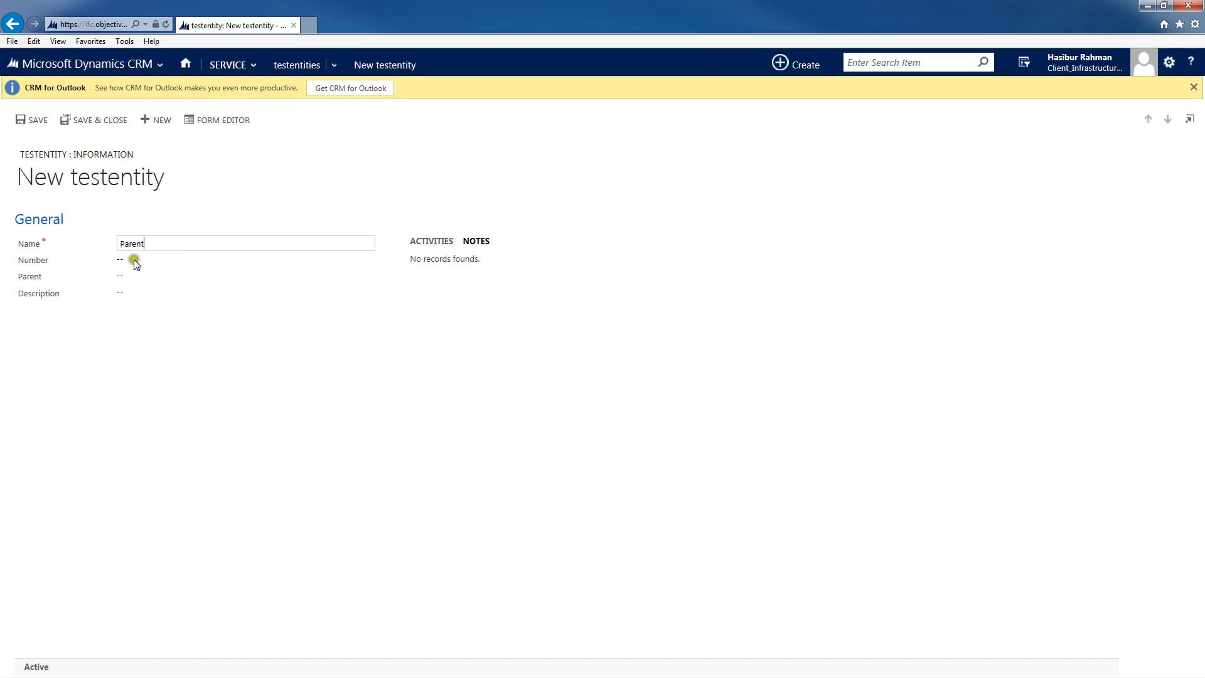
click(133, 261)
click(131, 260)
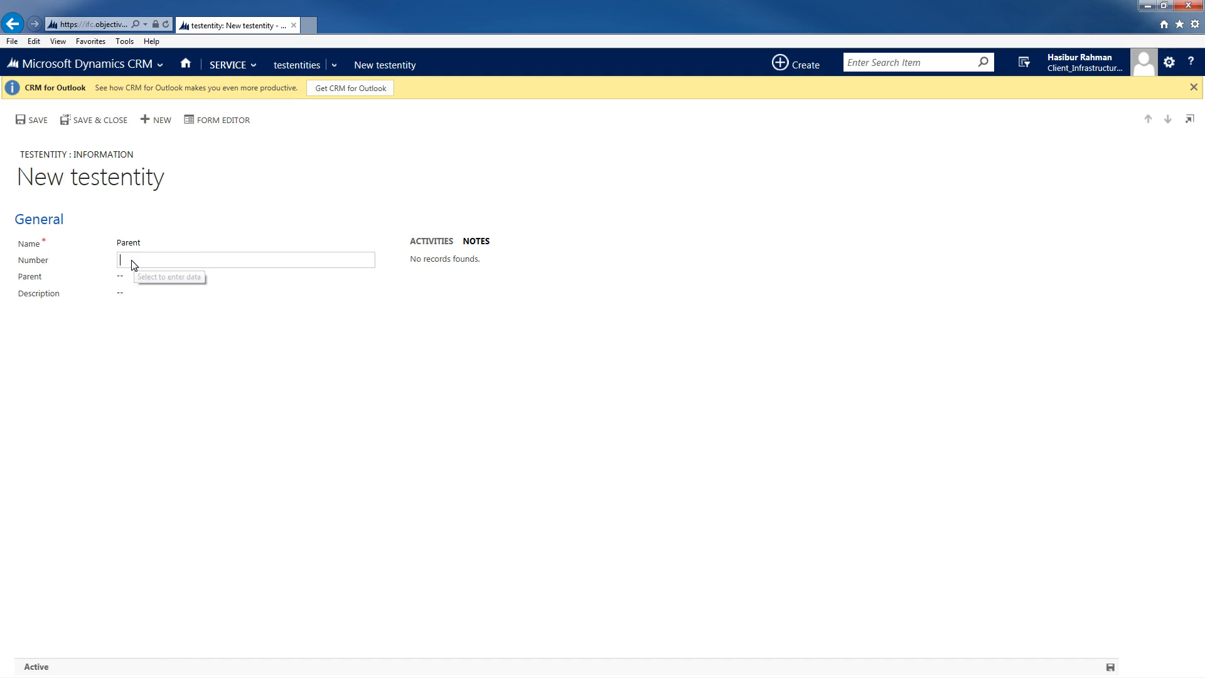
text(1)
click(127, 295)
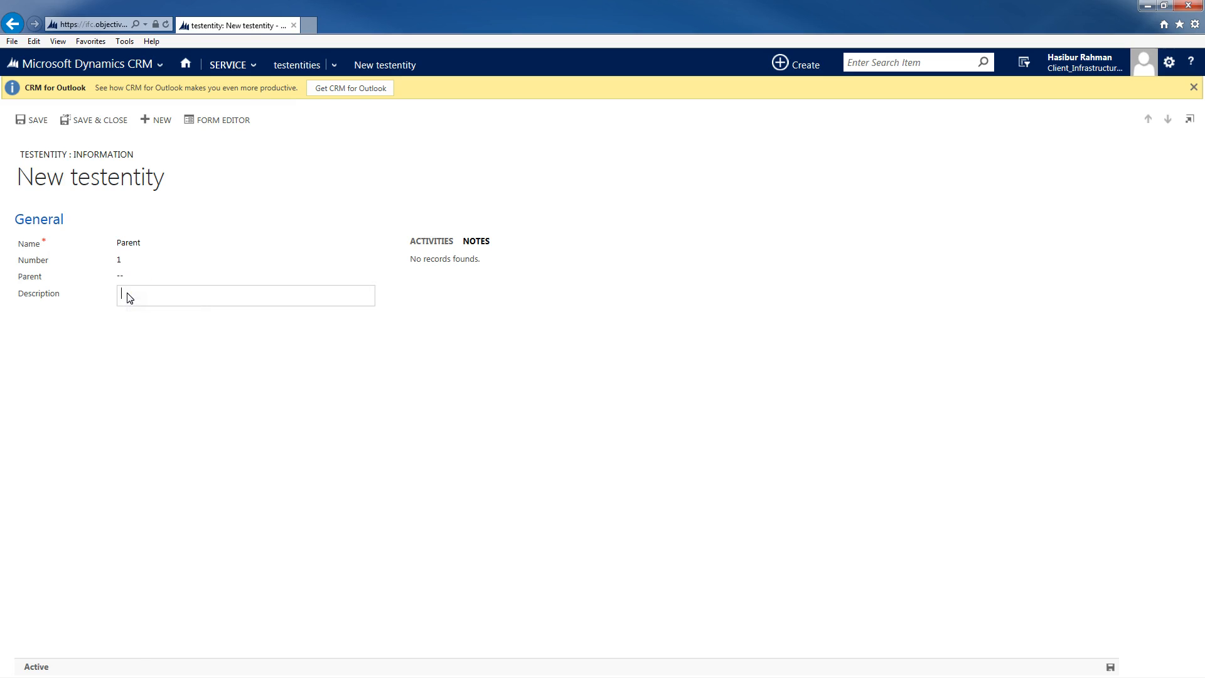
click(314, 434)
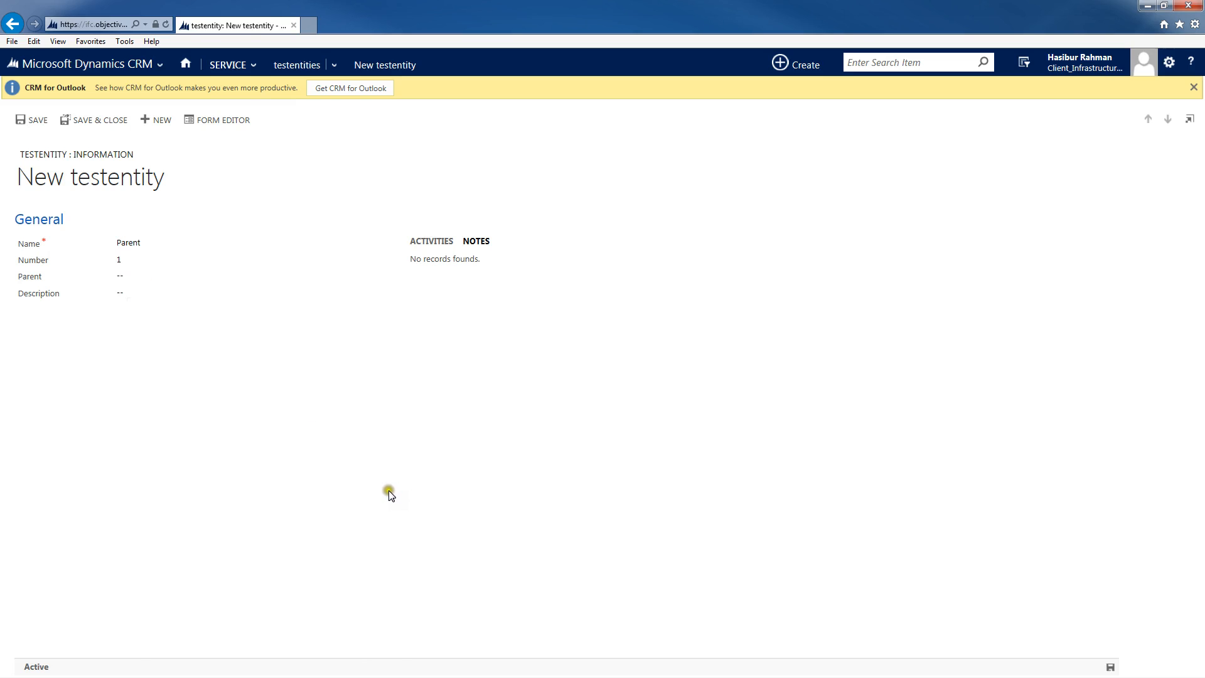
key(ctrl+s)
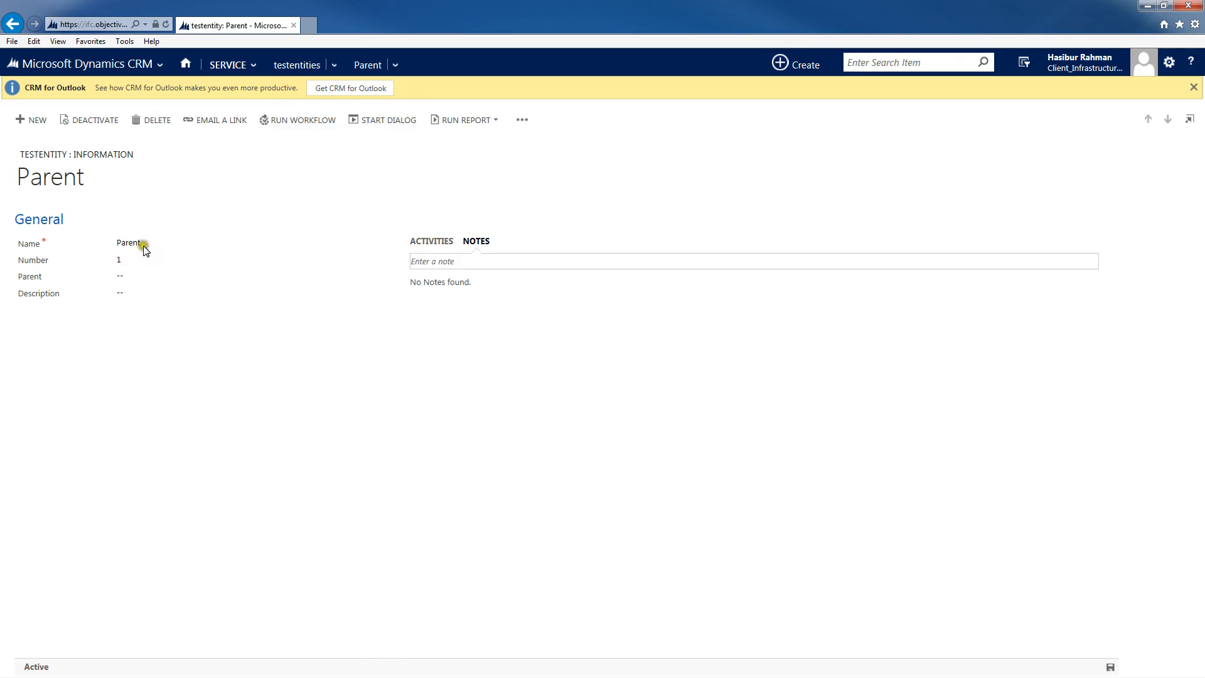
Step: Create a new record named Child 1 with the Parent record as its Parent, and save it
click(21, 120)
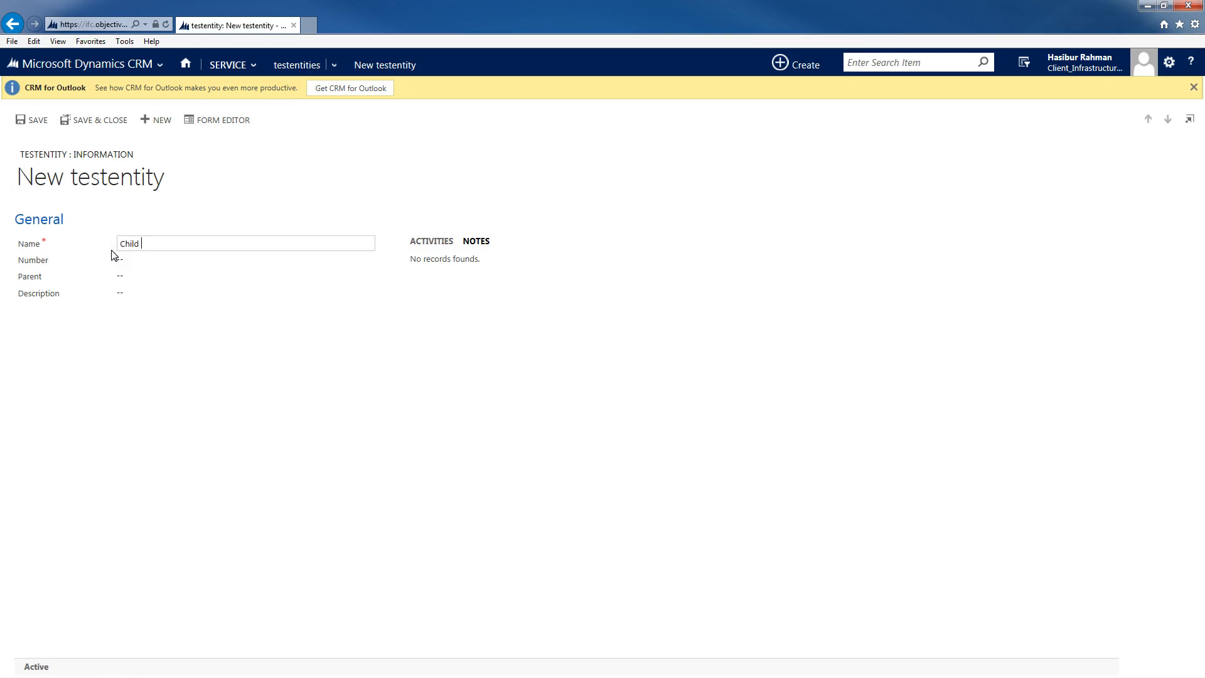
click(134, 274)
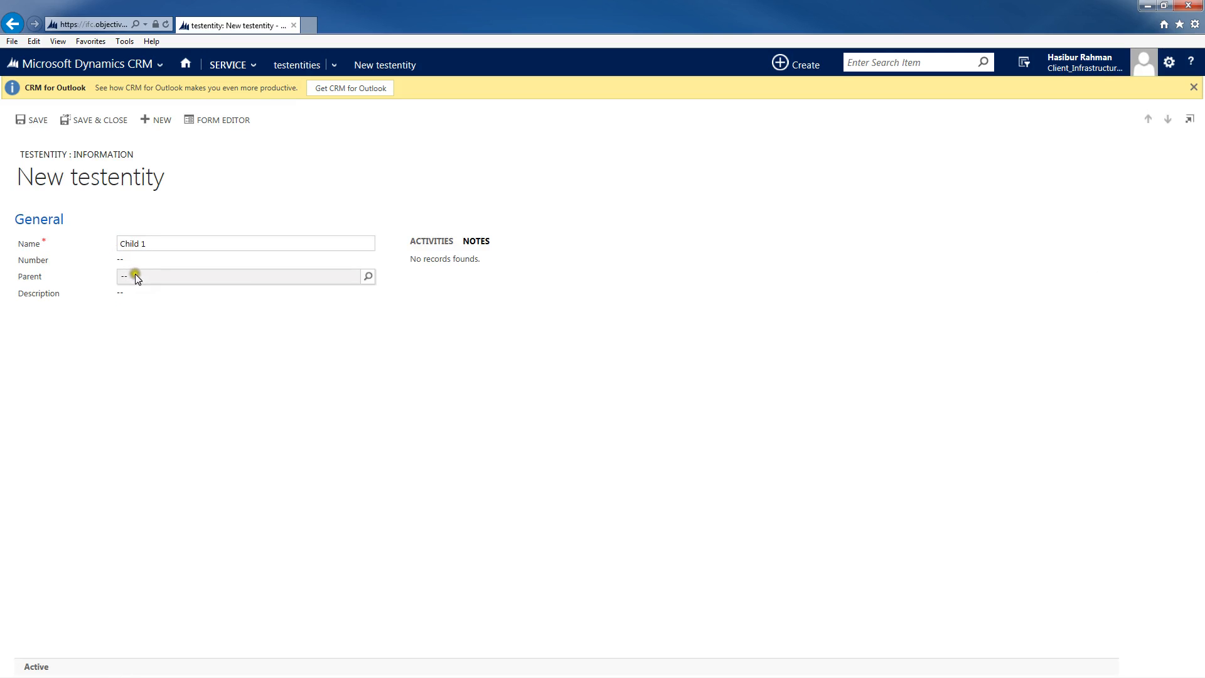
click(366, 278)
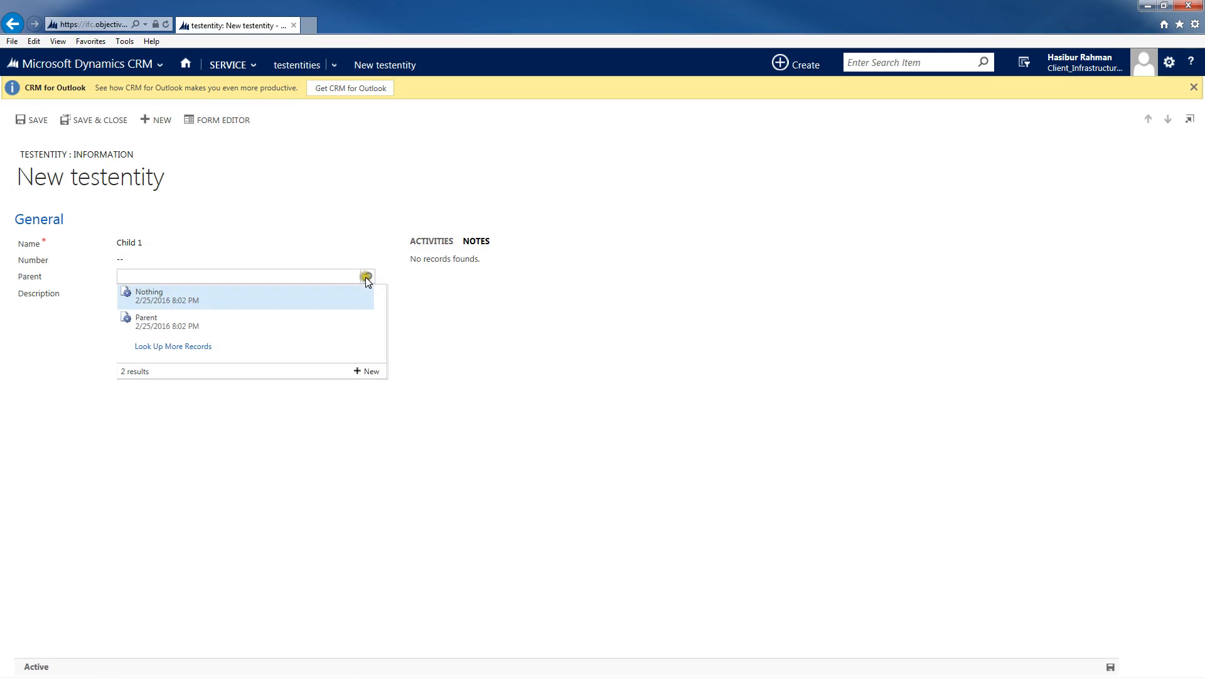
click(167, 324)
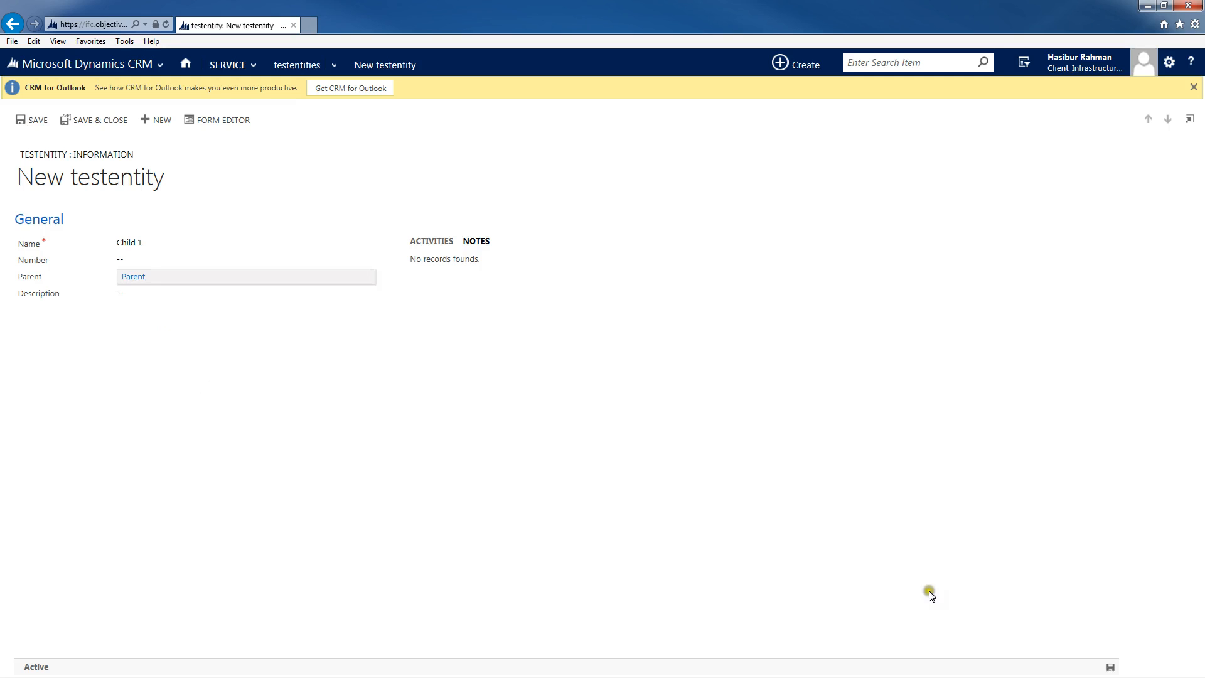
click(1110, 666)
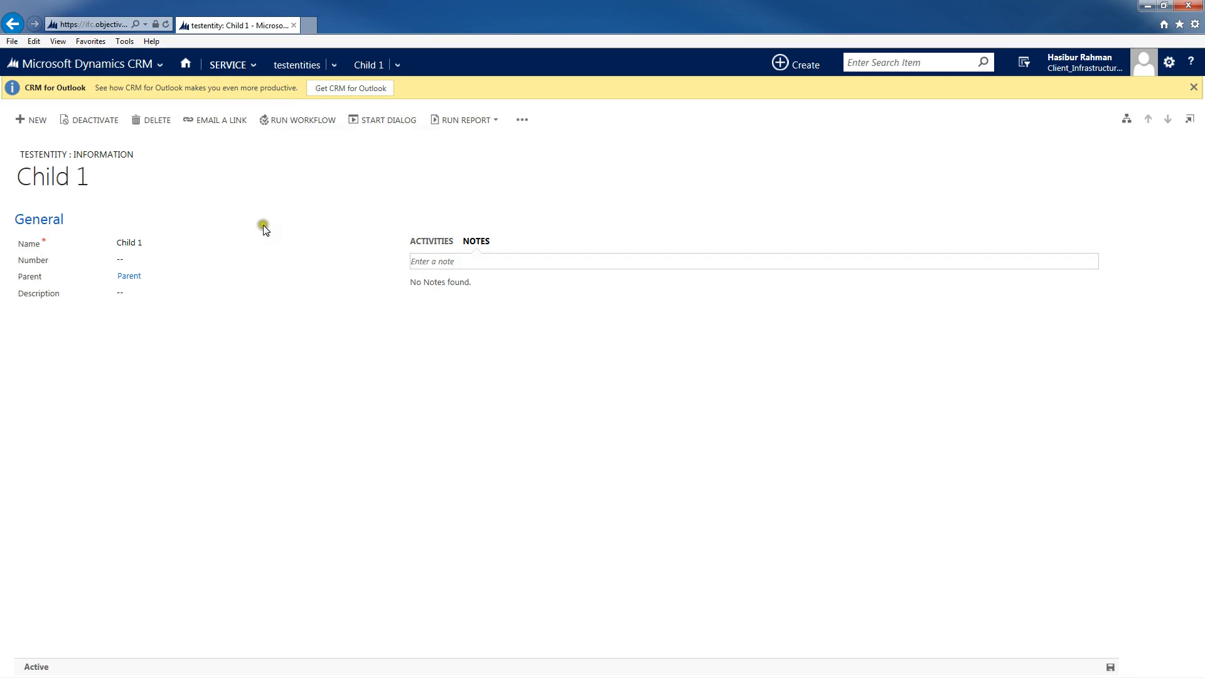
Step: Create a new record named Child 2 with the Parent record as its Parent, and save it
click(33, 120)
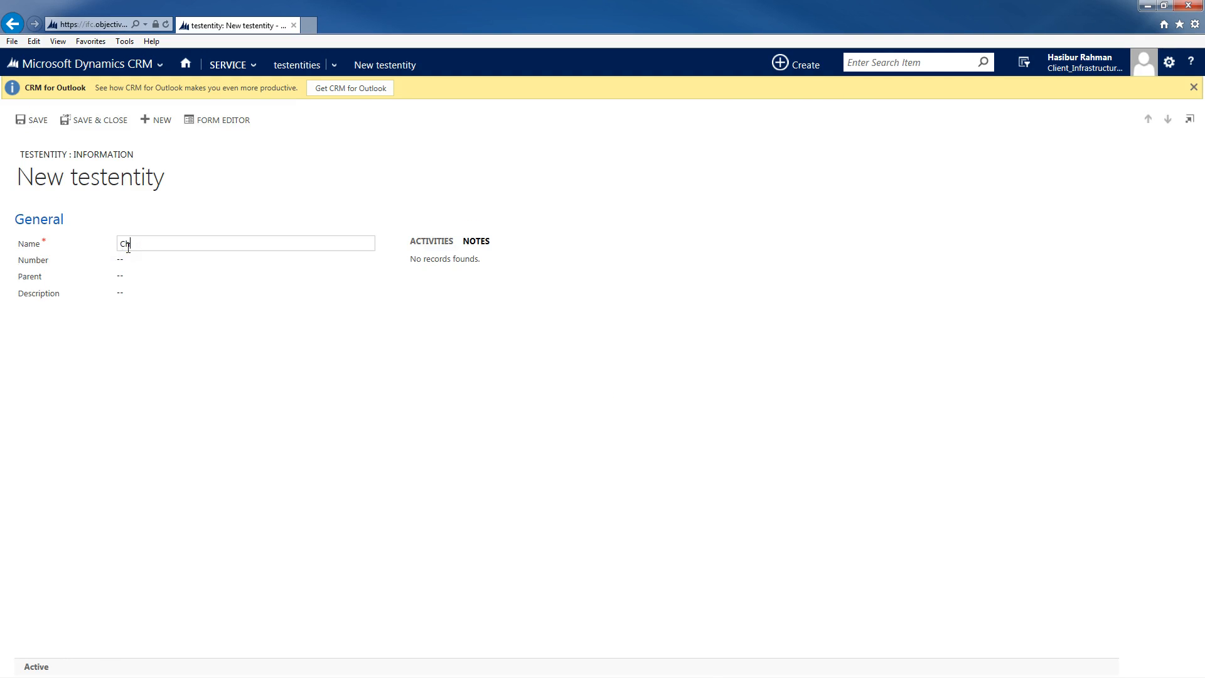
click(150, 277)
click(371, 278)
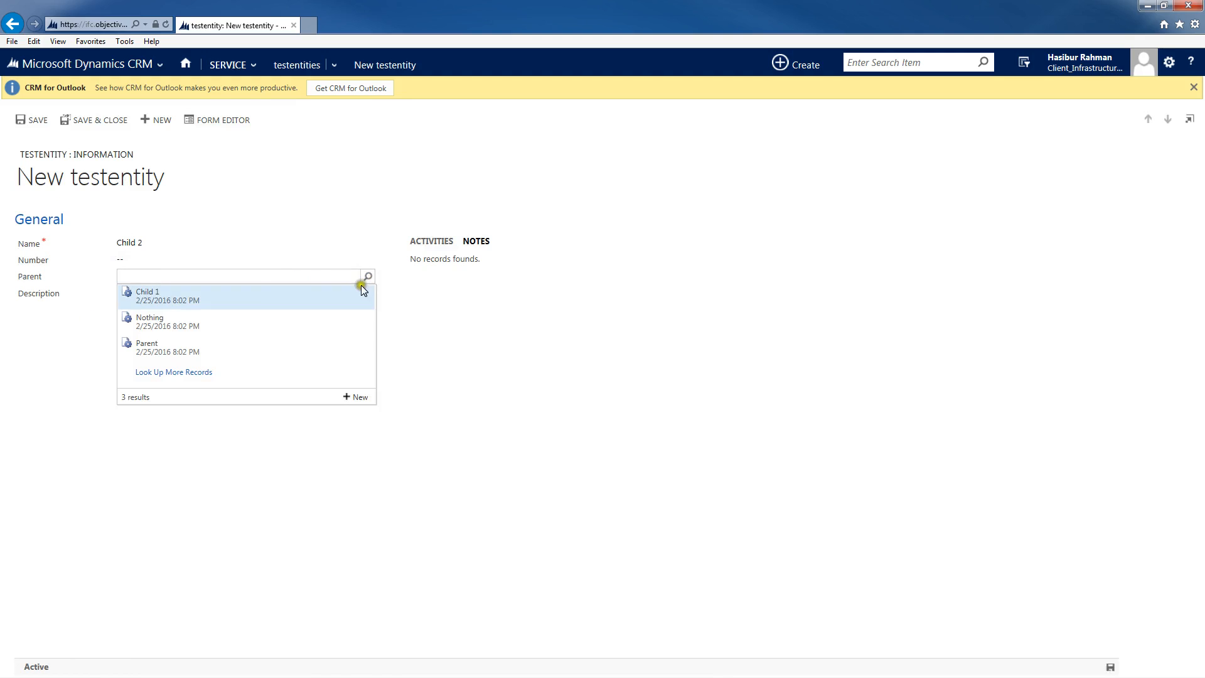
click(180, 352)
click(226, 380)
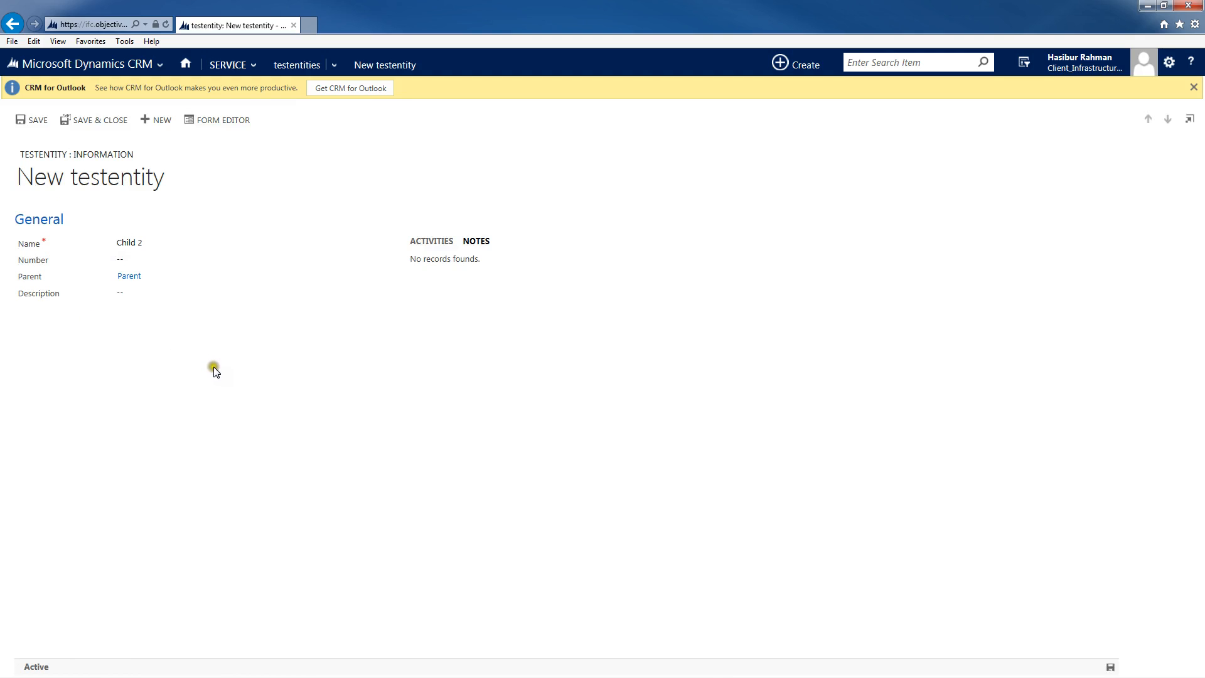
click(1110, 667)
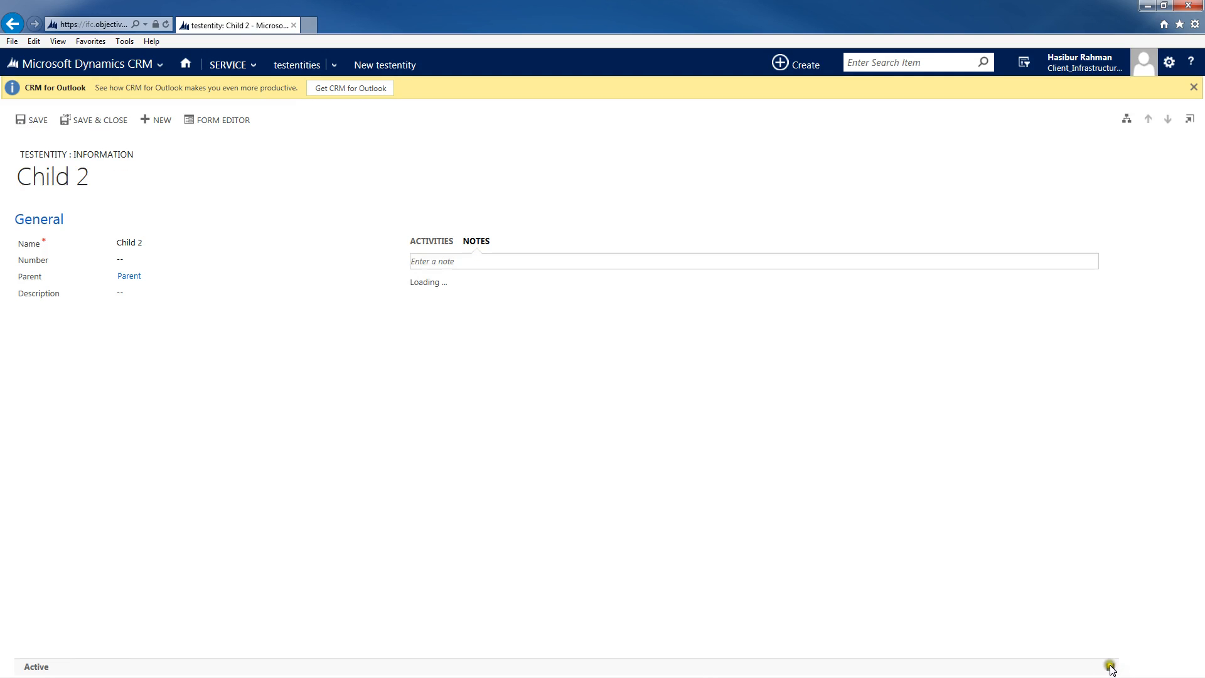
Step: Return to the testentities list and open the hierarchy view of the Parent record
click(227, 65)
click(295, 70)
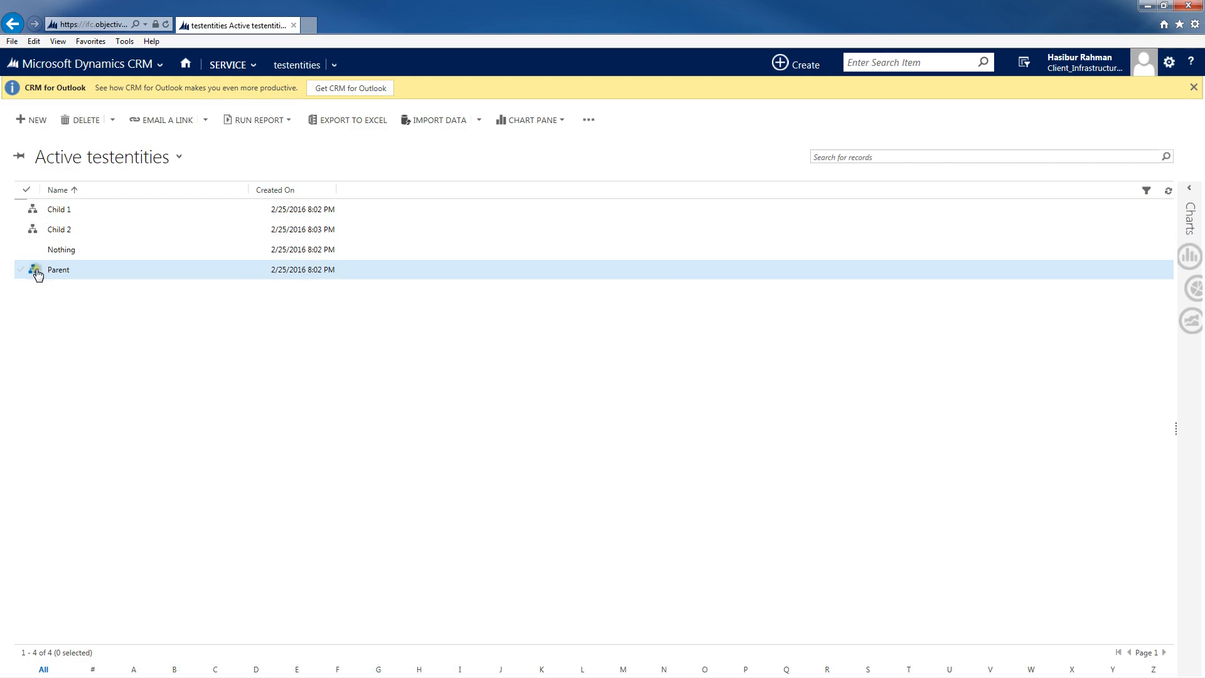
double_click(35, 270)
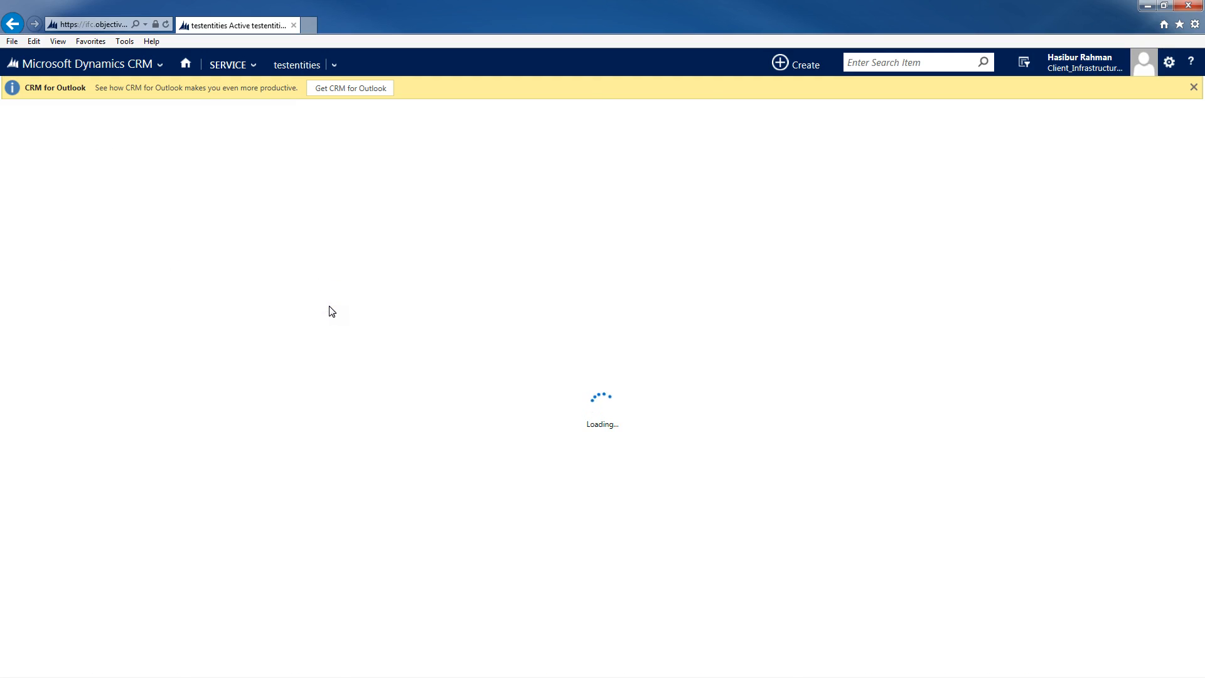